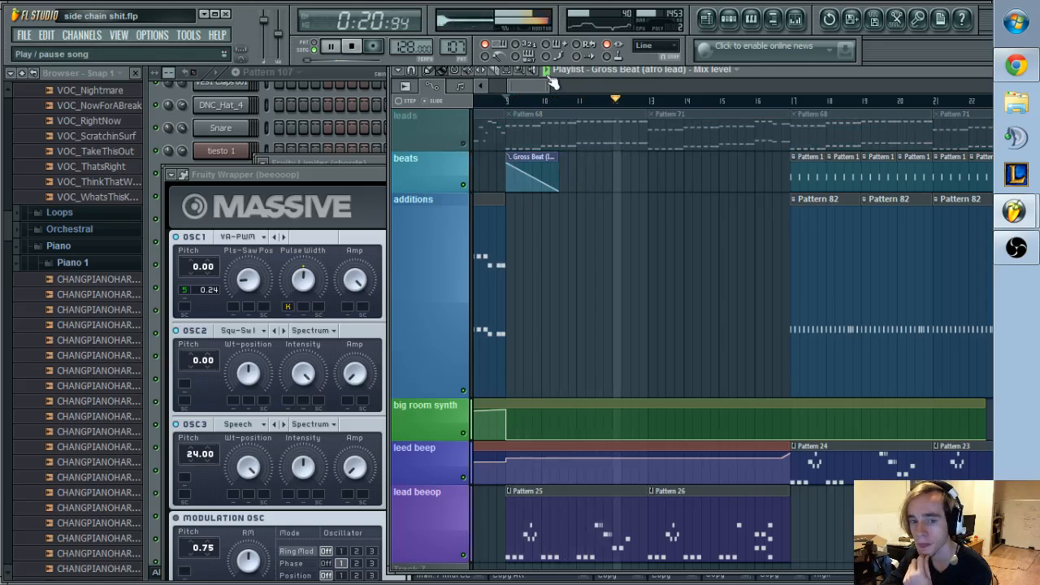
Step: Unmute the leads track in the playlist while playing the arrangement, and pause playback after bar 17 begins
key("space")
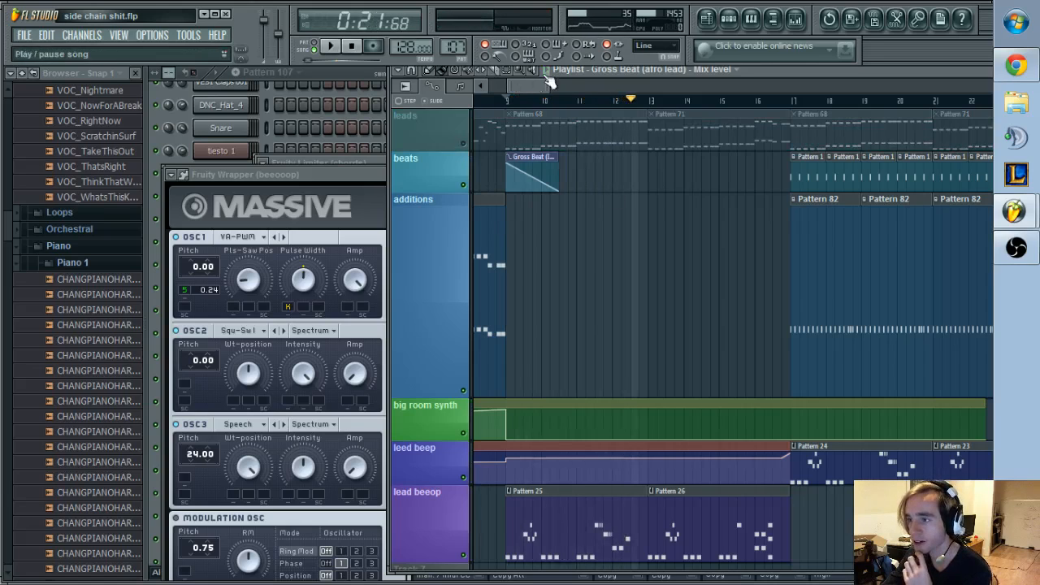
key("space")
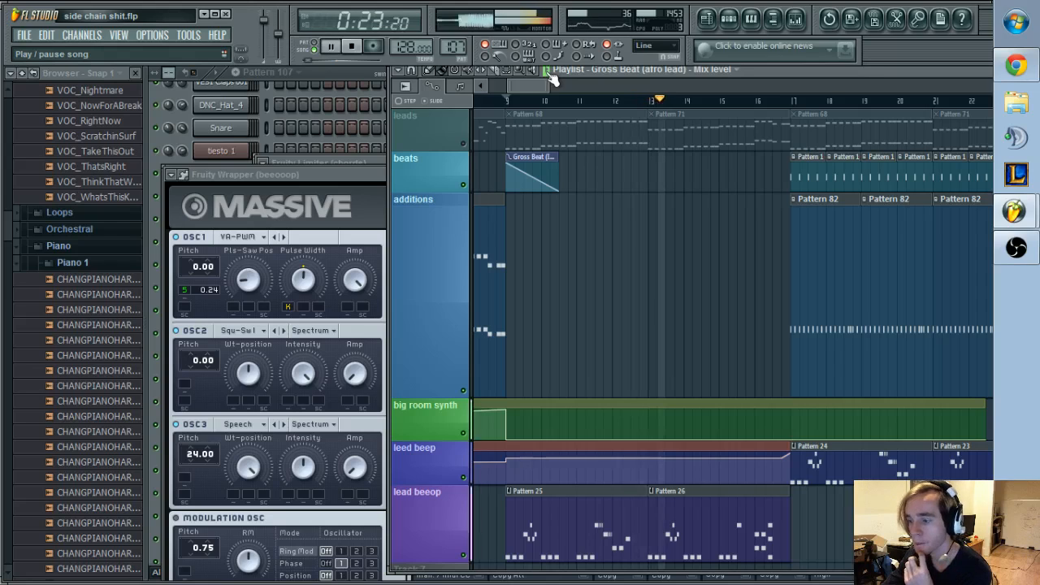
left_click(463, 143)
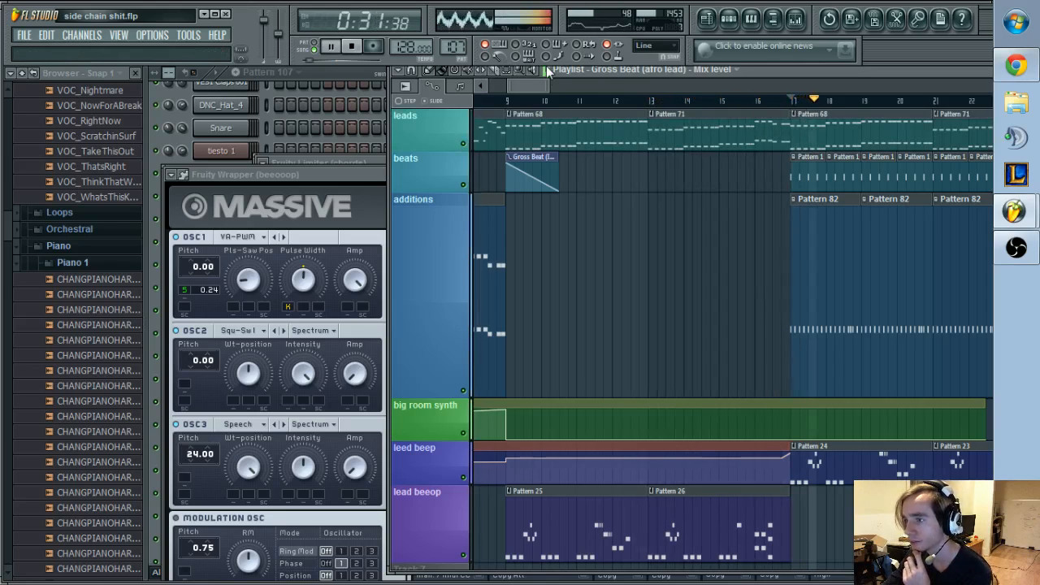
key("space")
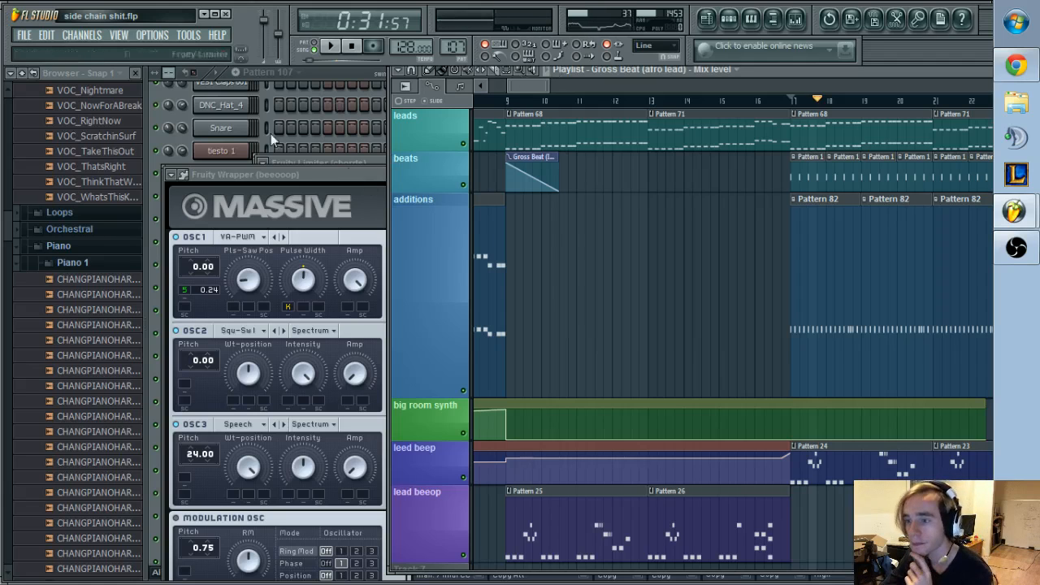
Step: Play the song from bar 9 and look through the channel list for the lead synth channel
left_click(152, 91)
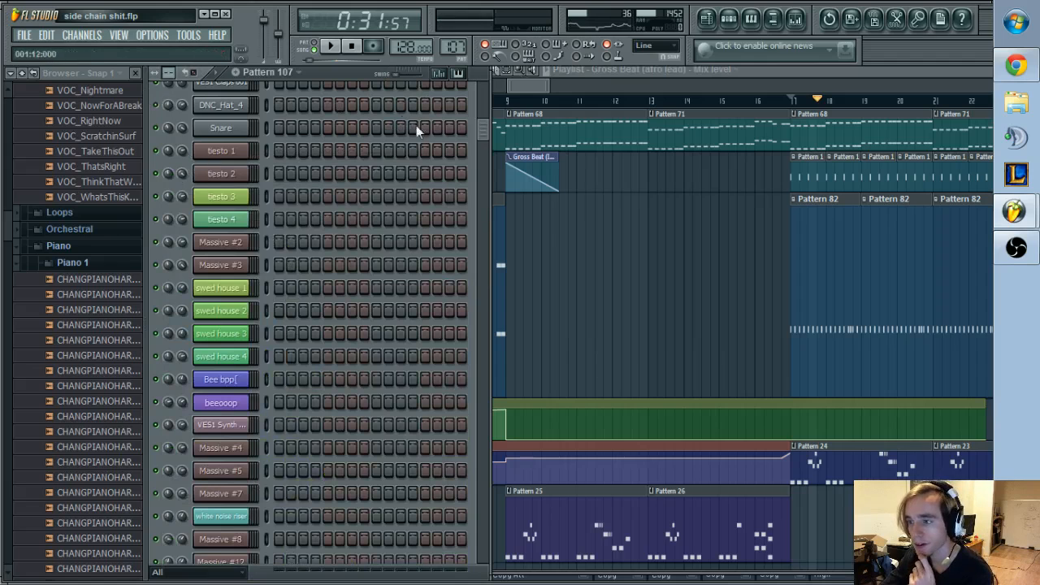
mouse_move(486, 120)
left_mouse_down()
mouse_move(484, 97)
mouse_move(487, 182)
left_mouse_up()
left_click(515, 101)
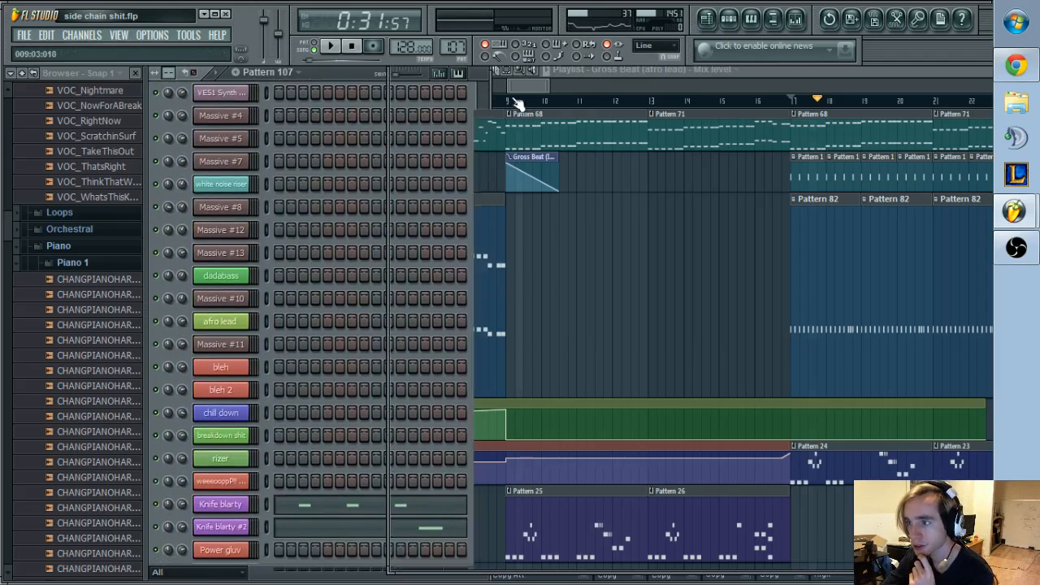
key("space")
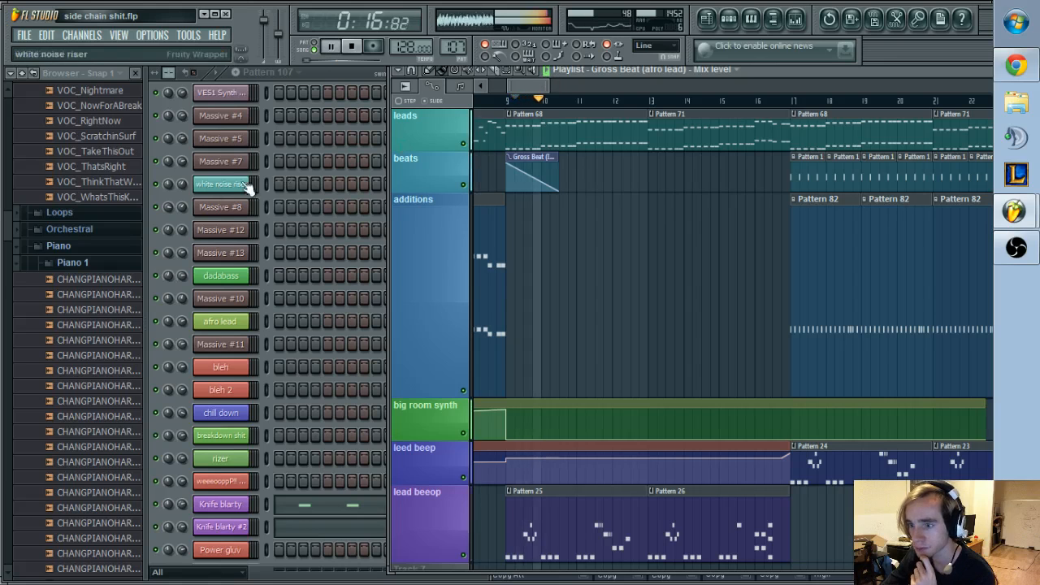
left_click(155, 194)
left_click_drag(486, 193, 474, 118)
key("space")
left_click(585, 65)
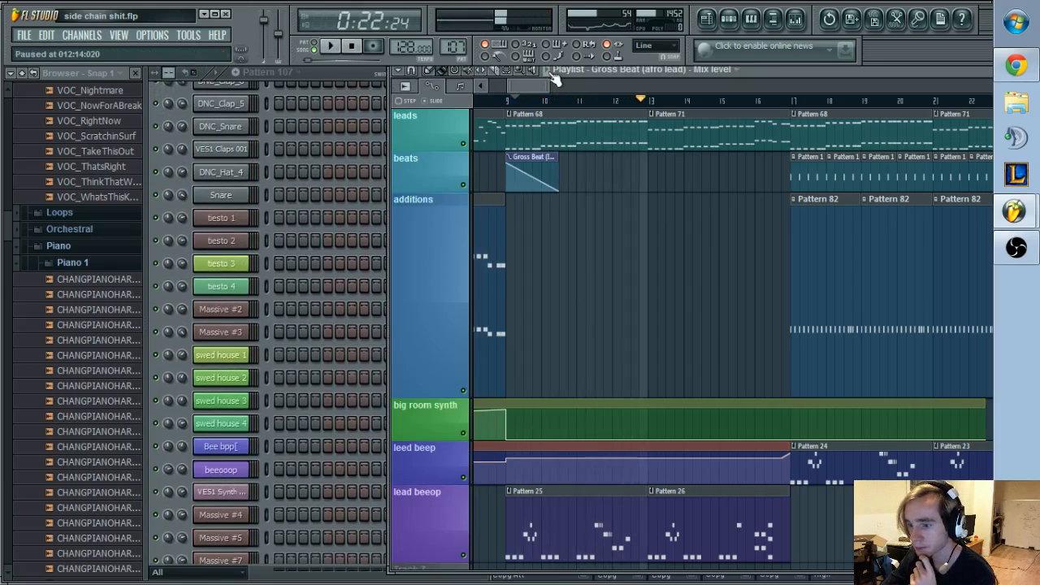
left_click(548, 70)
left_click(547, 71)
Step: Open the Massive synth of the beeooop channel and move its window so the oscillator, filter and effect sections are all in view
left_click(218, 452)
left_click(220, 467)
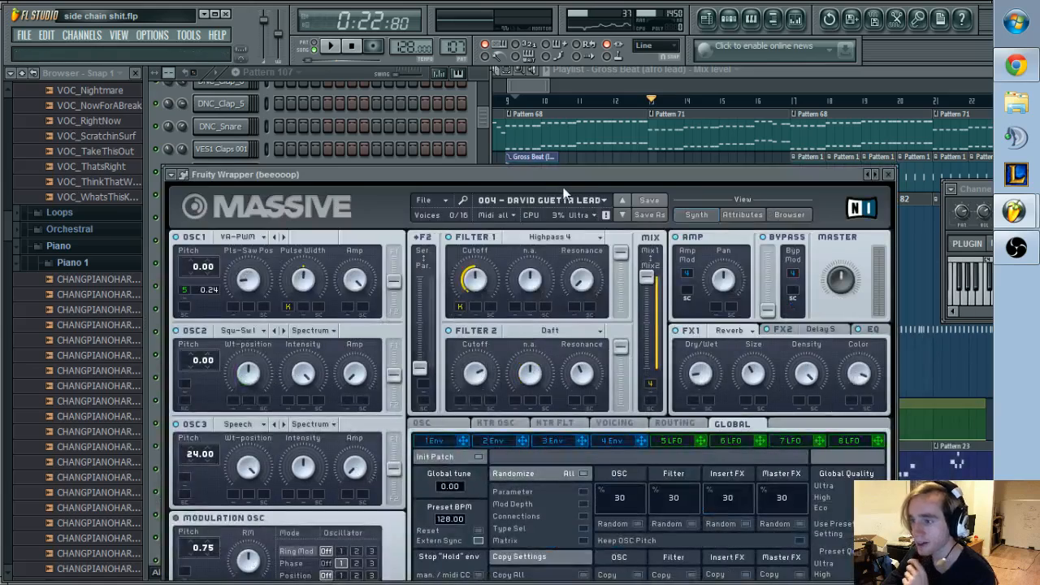
left_click_drag(565, 177, 663, 66)
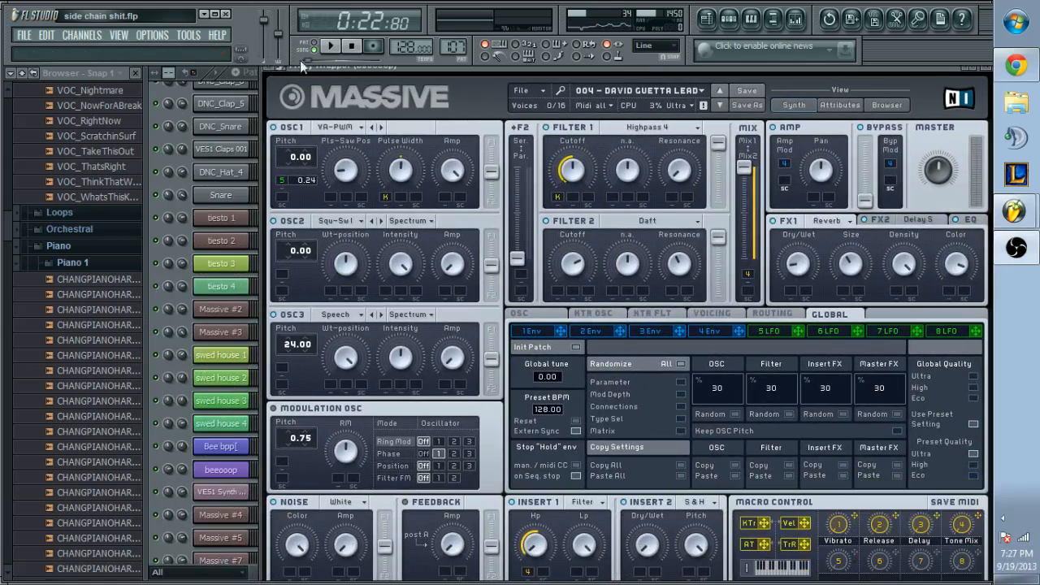
left_click_drag(615, 65, 537, 67)
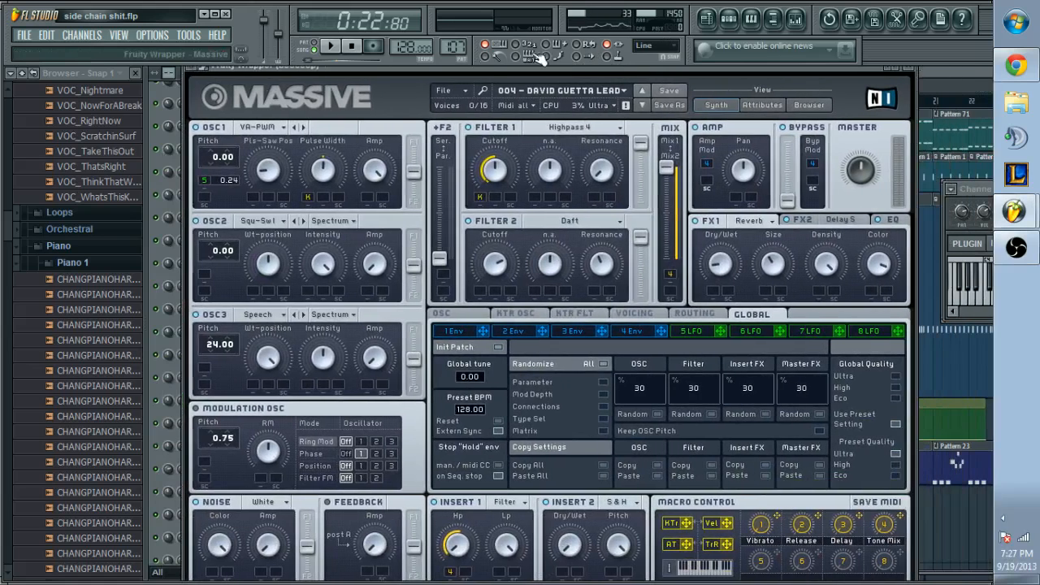
Step: Examine the wavetables chosen for OSC1, OSC2 and OSC3 in their wavetable lists
left_click(282, 127)
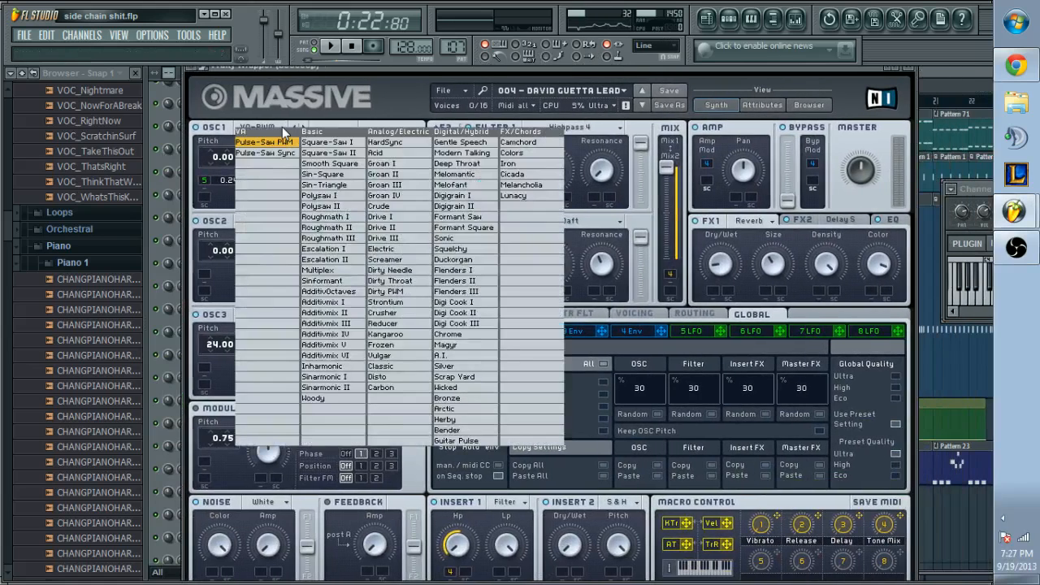
left_click(281, 127)
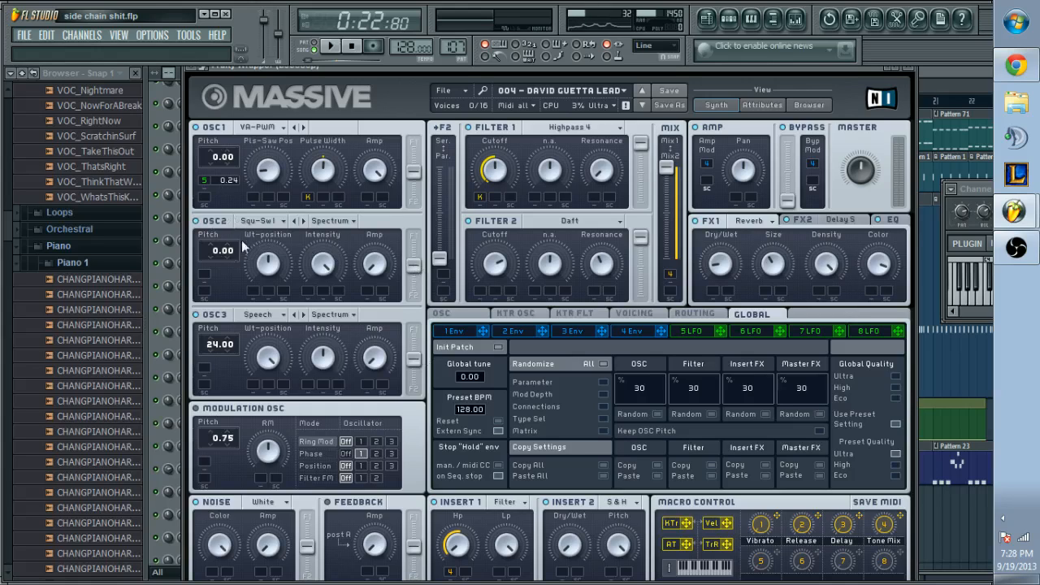
left_click(283, 221)
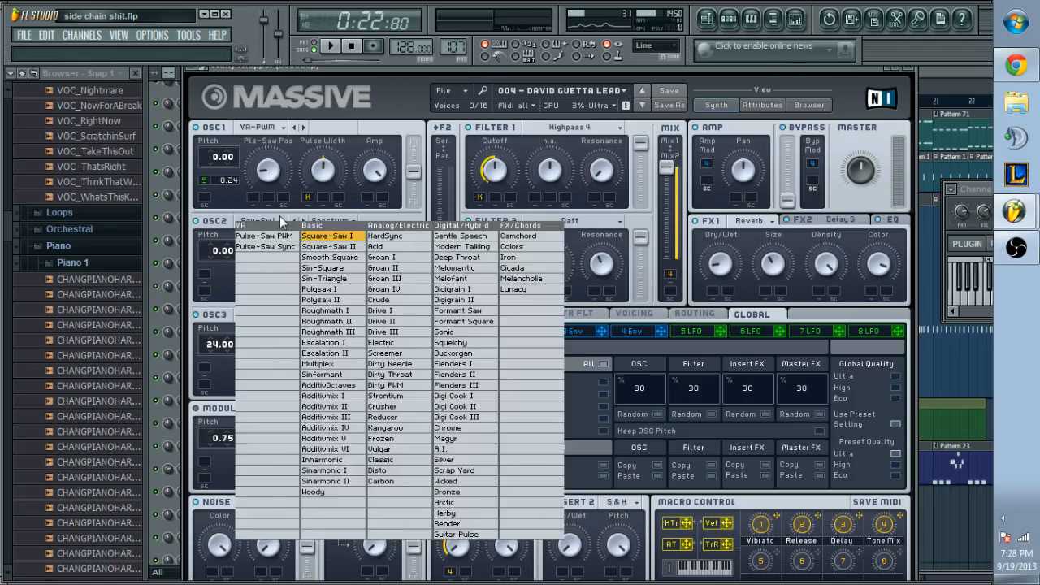
left_click(280, 215)
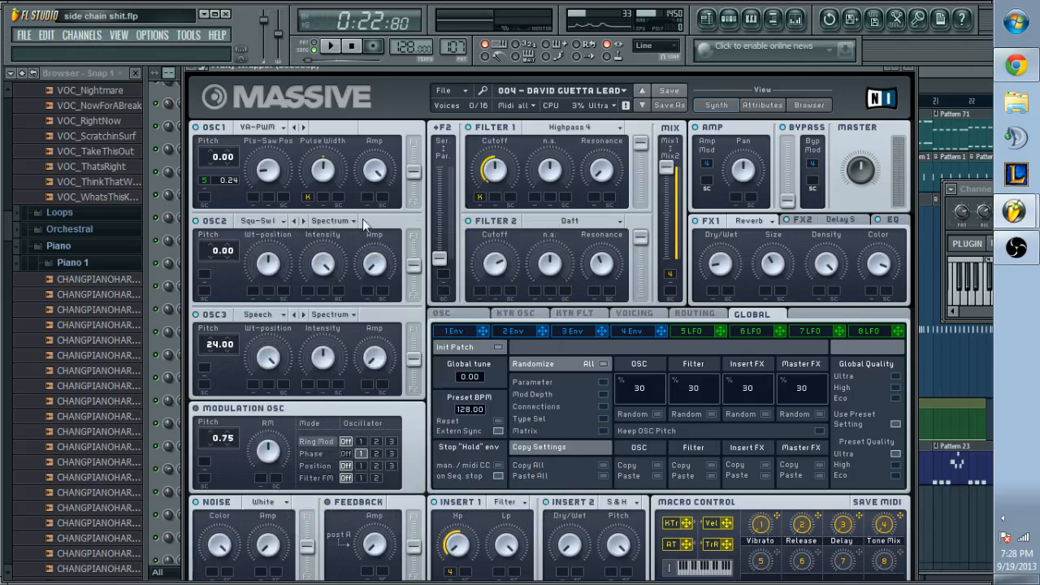
left_click(276, 316)
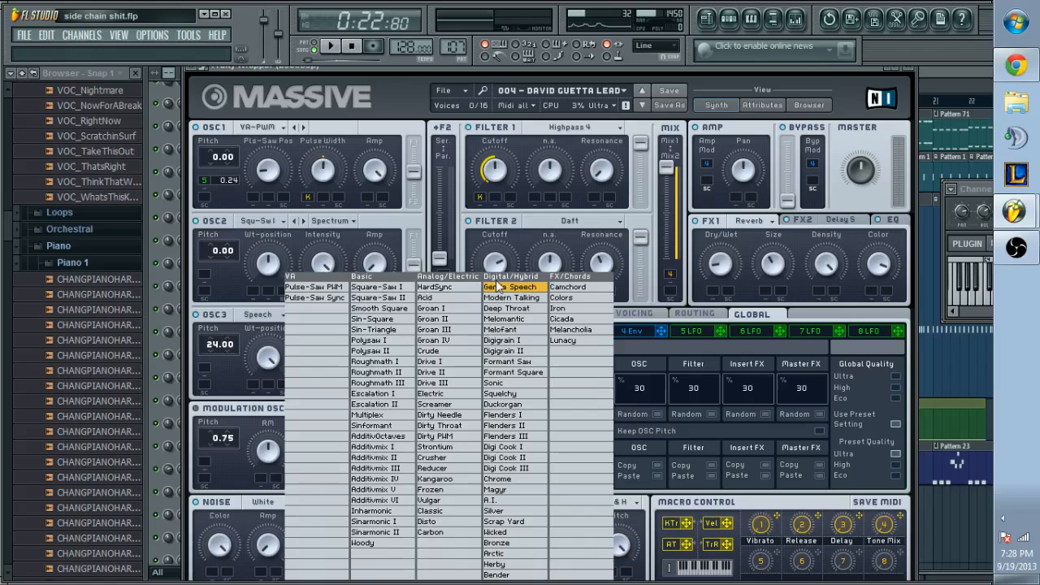
left_click(282, 316)
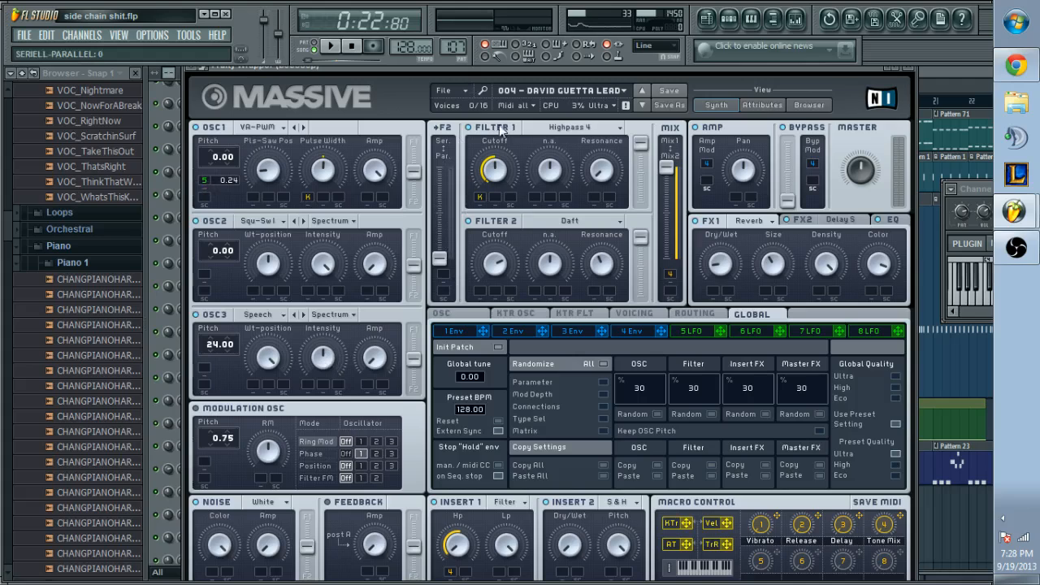
Step: Examine the filter type choices for Filter 1 and Filter 2
left_click(621, 136)
left_click(568, 165)
left_click(621, 224)
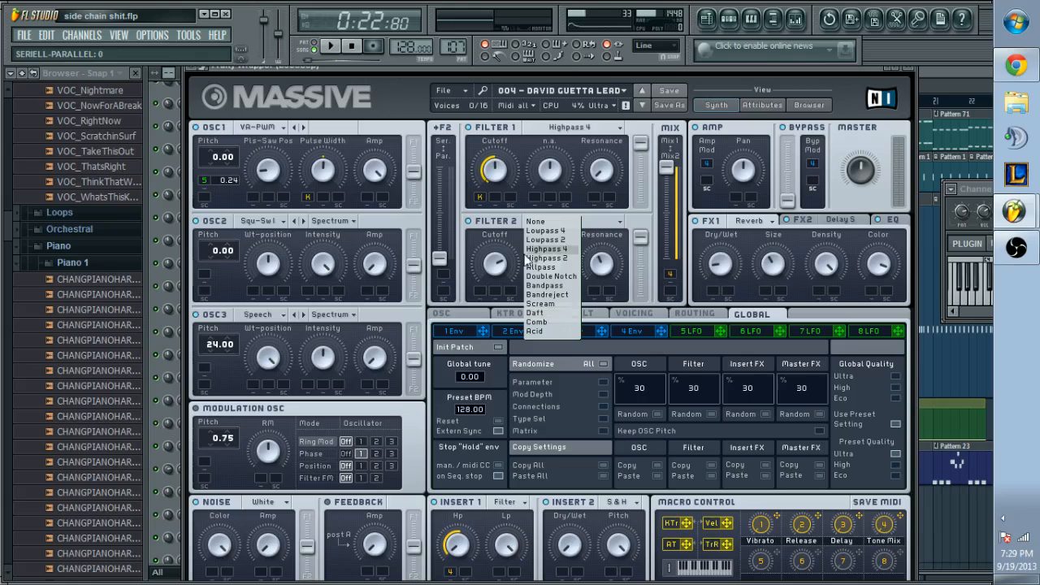
left_click(493, 267)
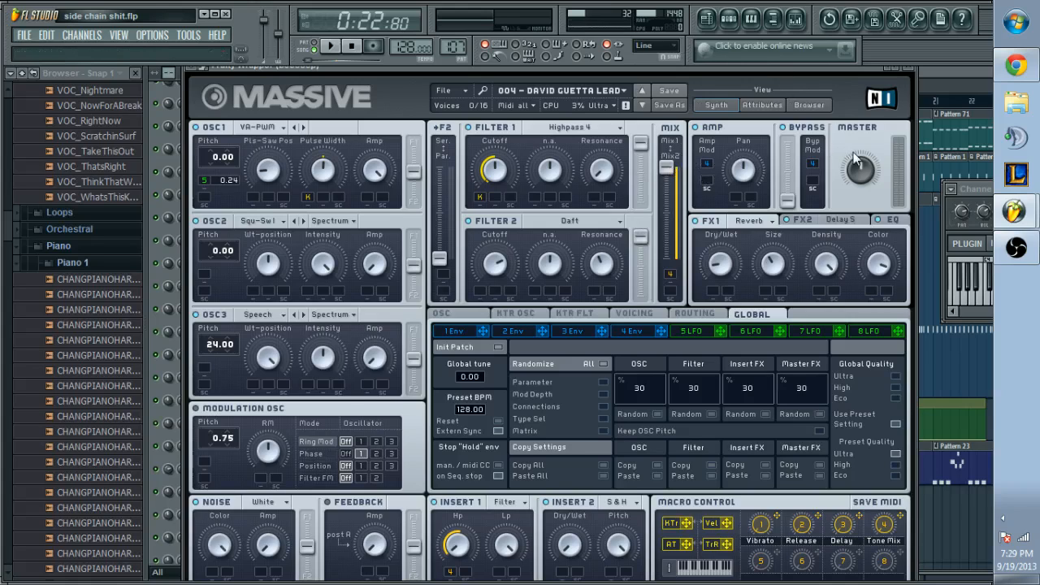
Step: Select Reverb as the FX1 effect and Delay Synced as the FX2 effect
left_click(773, 222)
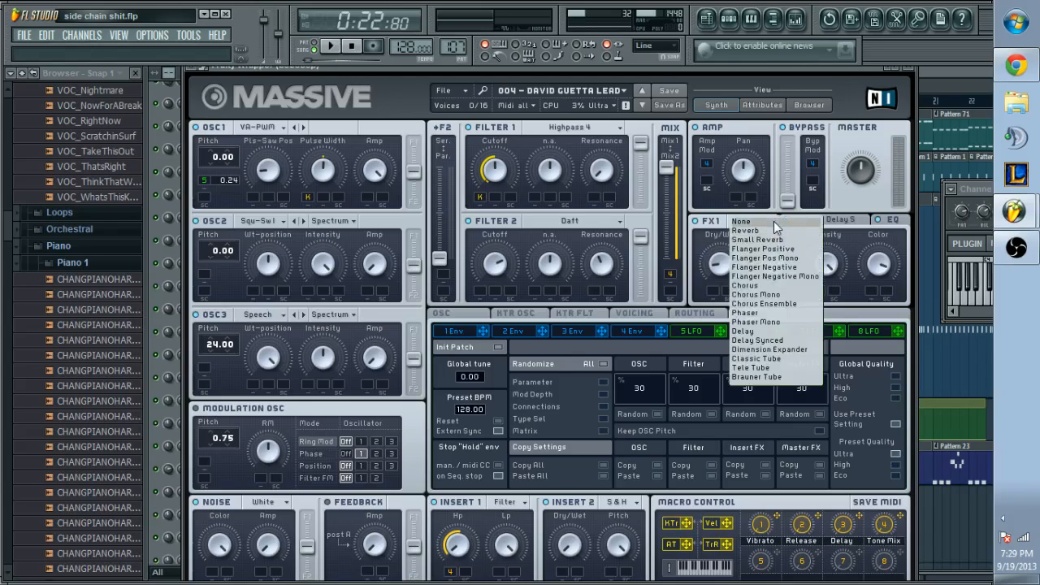
left_click(778, 230)
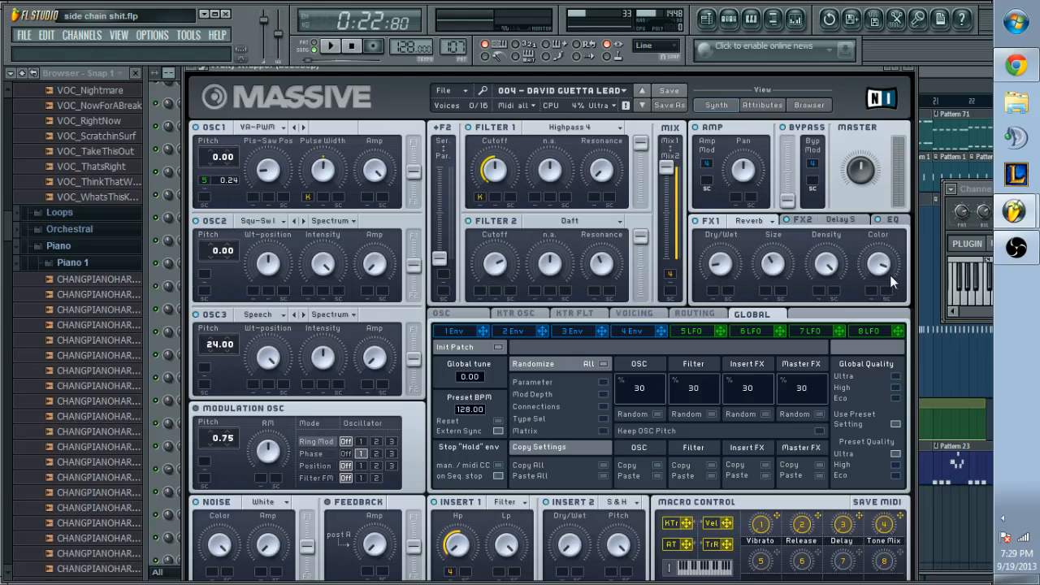
left_click(866, 224)
left_click(866, 223)
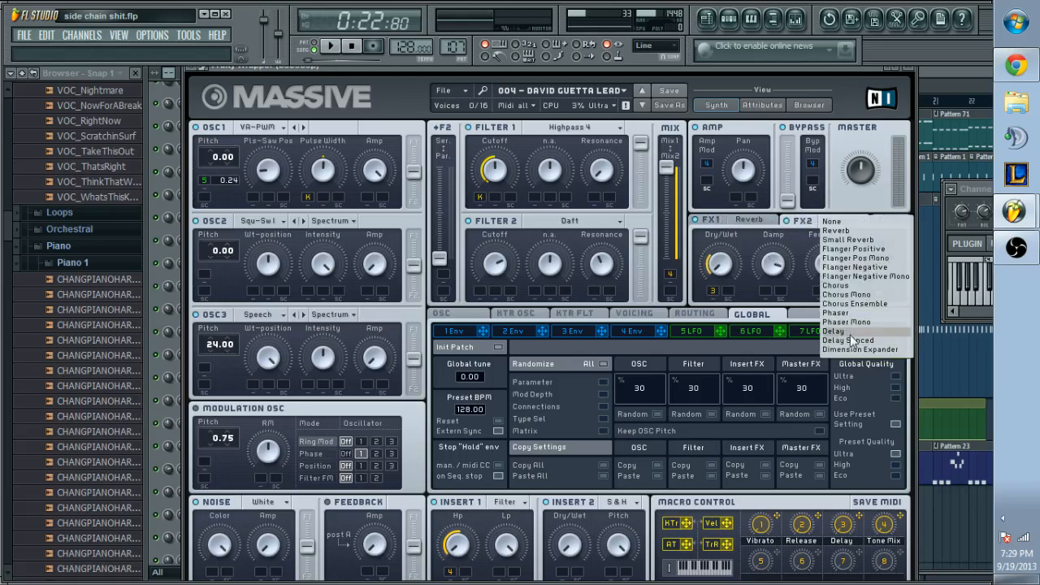
left_click(849, 336)
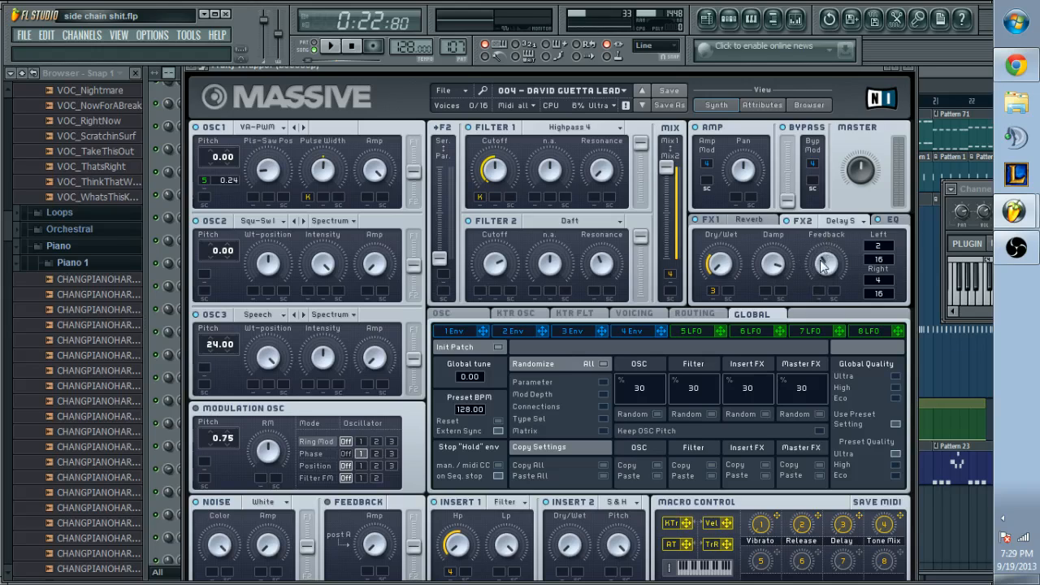
Step: Examine the FX2 delay times and the EQ settings, including the Boost amount
left_click_drag(878, 246, 880, 262)
left_click(905, 221)
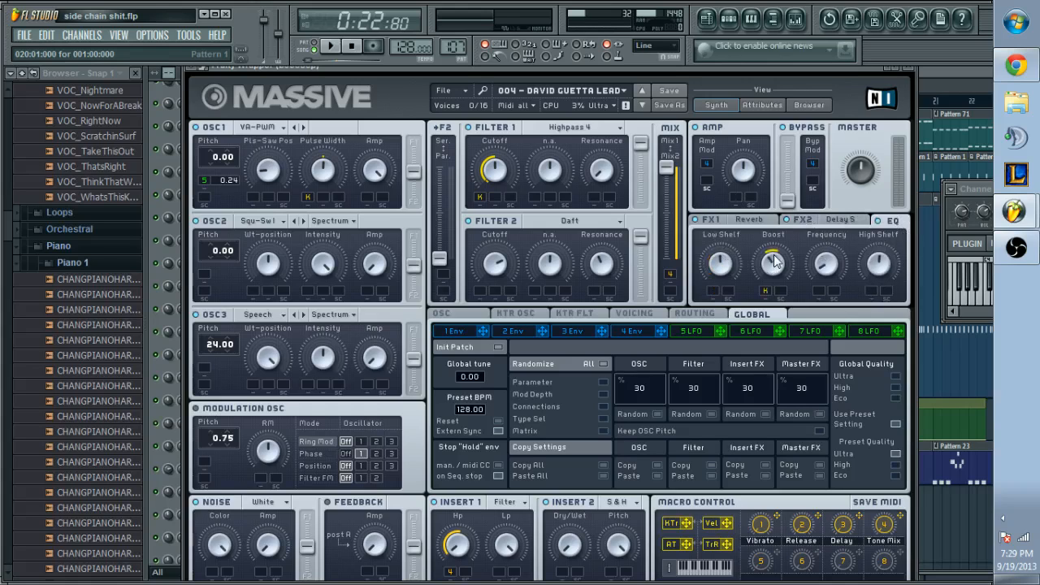
left_click_drag(770, 247, 772, 269)
Step: Examine the patch's oscillator, oscillator and filter keytracking, voicing, routing and global settings
left_click(443, 315)
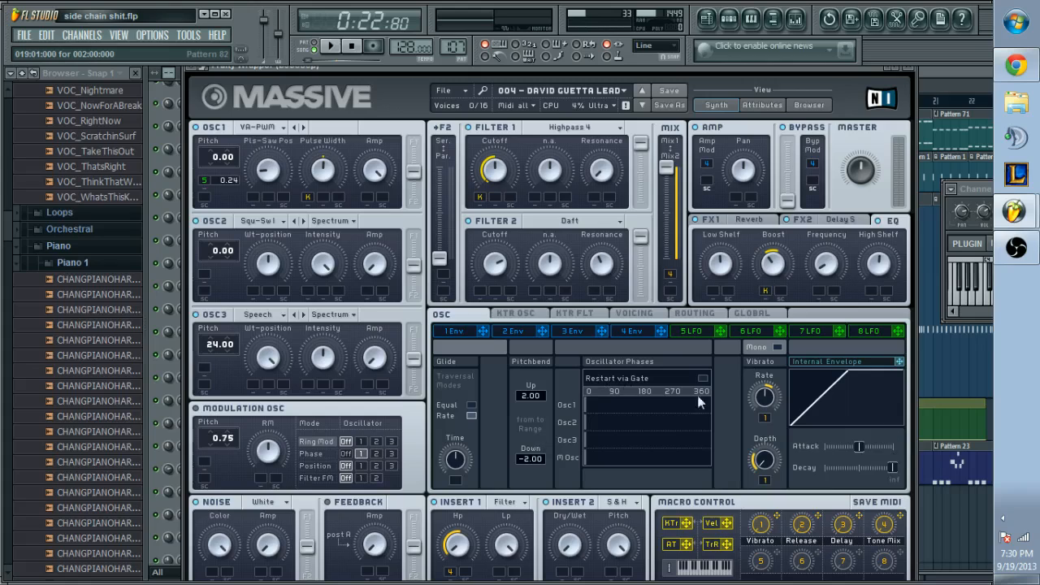
left_click(520, 315)
left_click(578, 315)
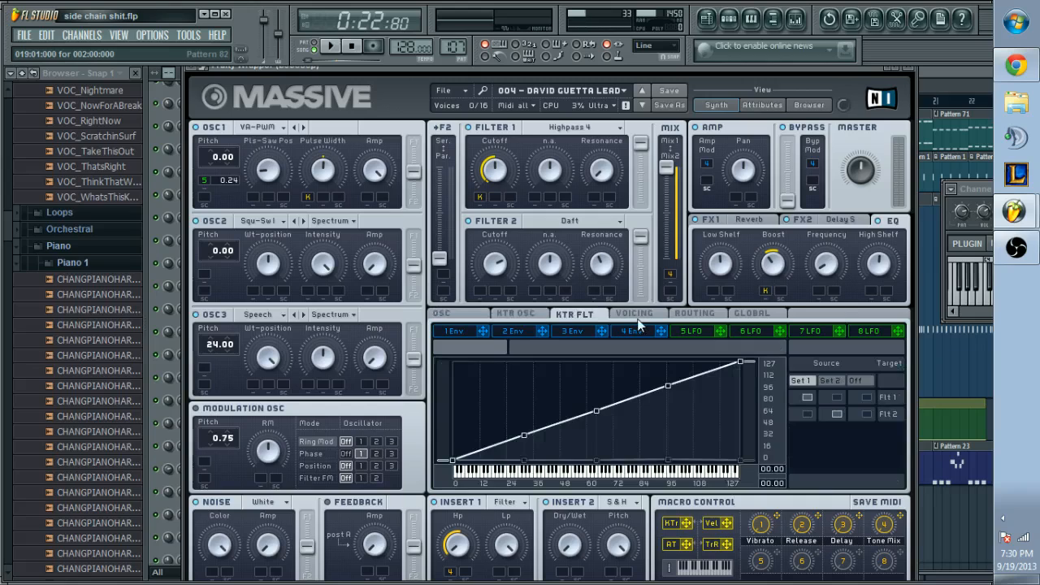
left_click(638, 315)
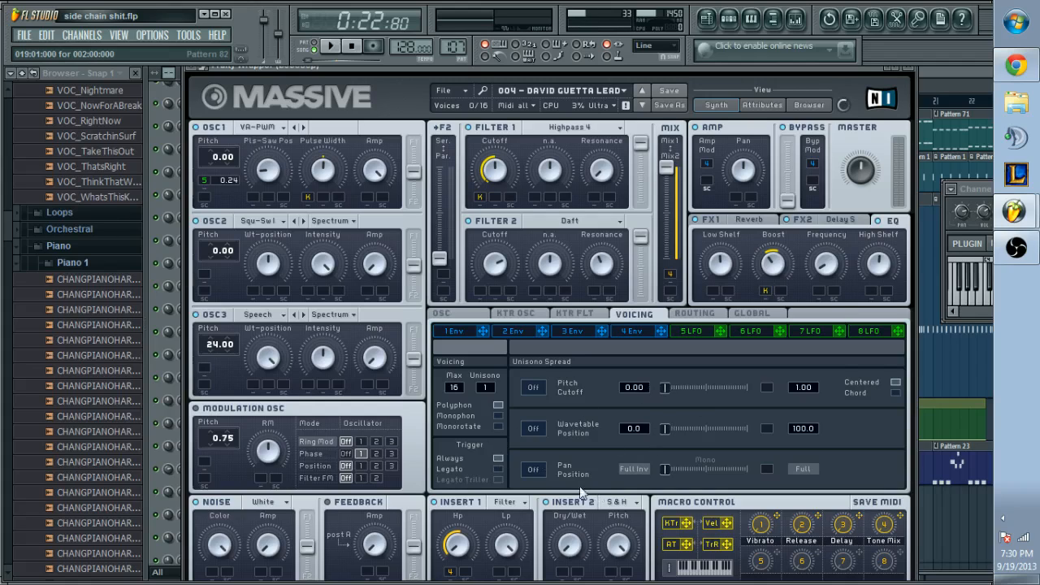
left_click(692, 314)
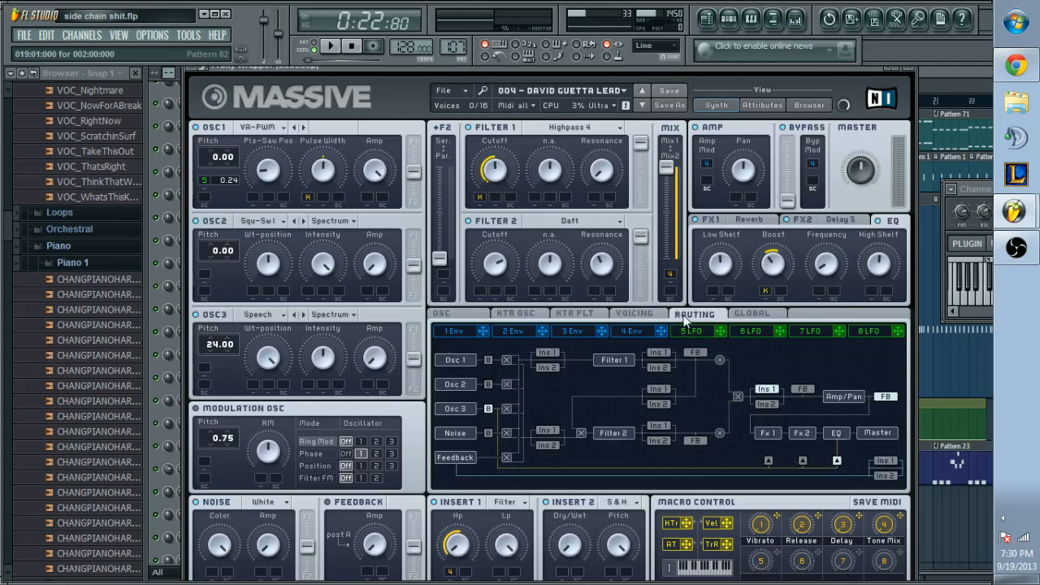
left_click(745, 314)
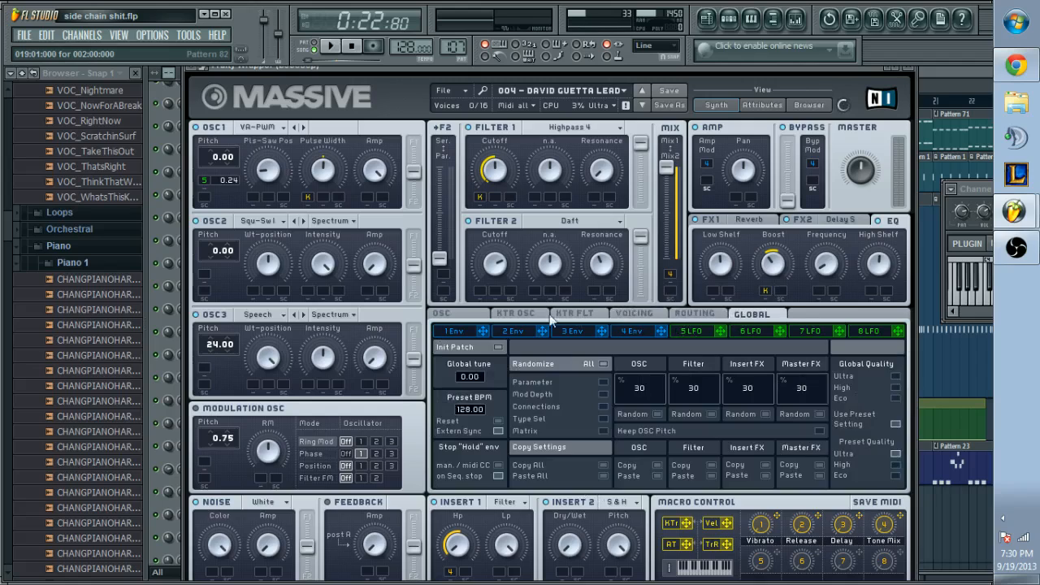
Step: Examine the curves and settings of envelopes 1 to 4 and of the first LFOs
left_click(461, 331)
left_click(520, 331)
left_click(579, 332)
left_click(638, 333)
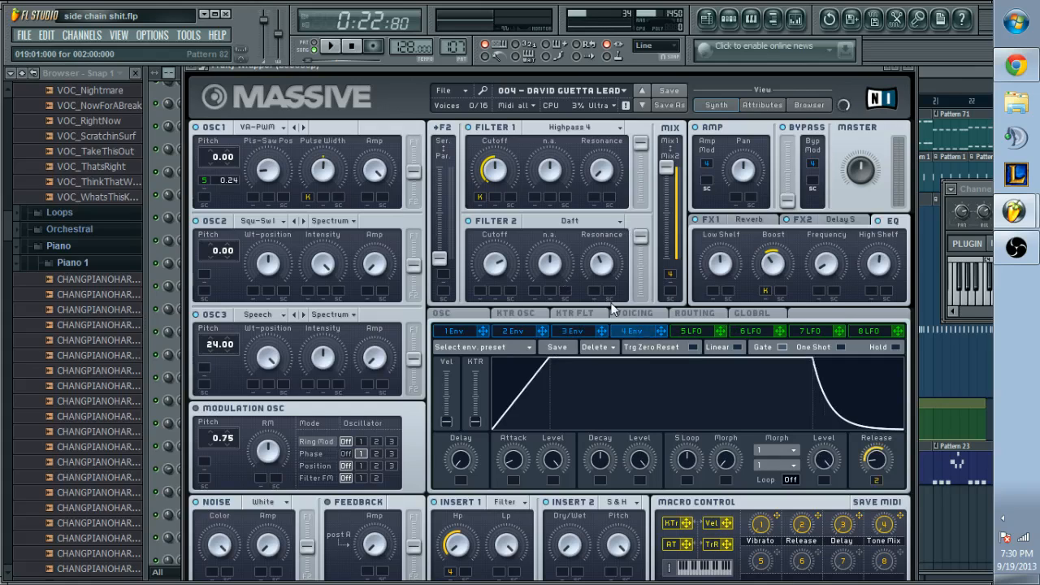
left_click(695, 333)
left_click(753, 333)
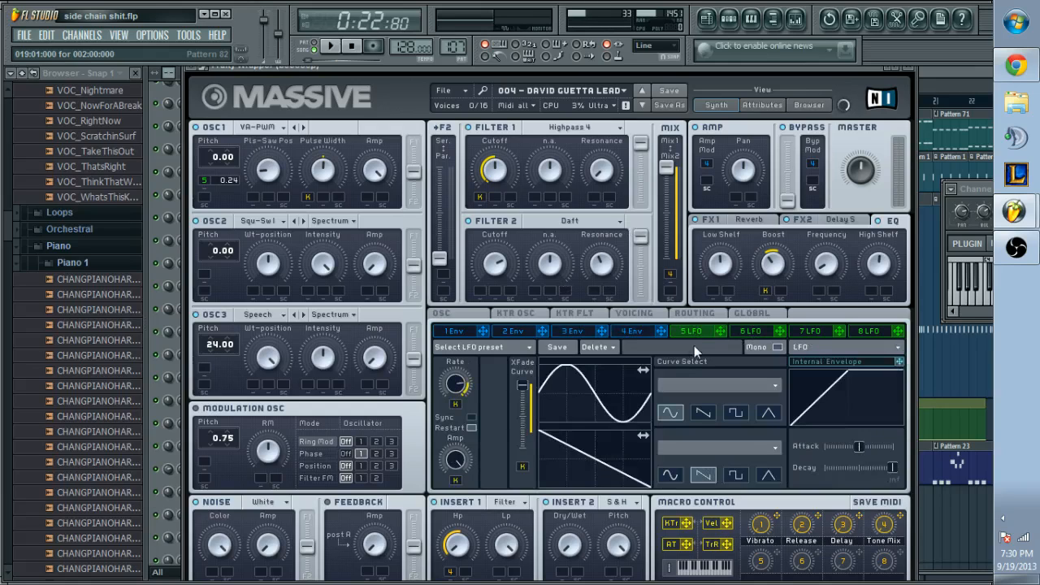
Step: Assign Keytracking as the modulation source for both the Rate and the Amp of LFO 5
right_click(454, 403)
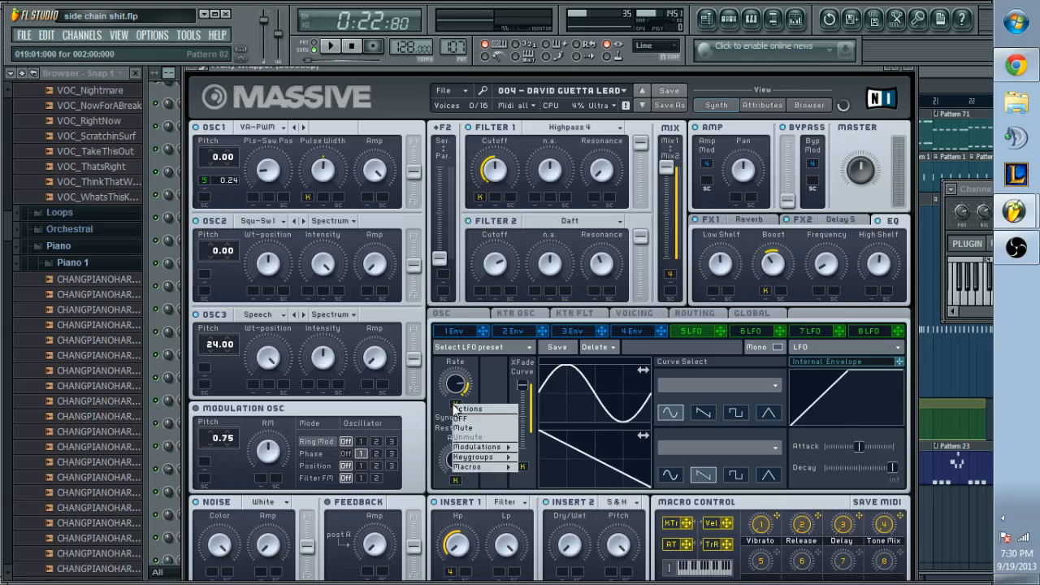
mouse_move(485, 457)
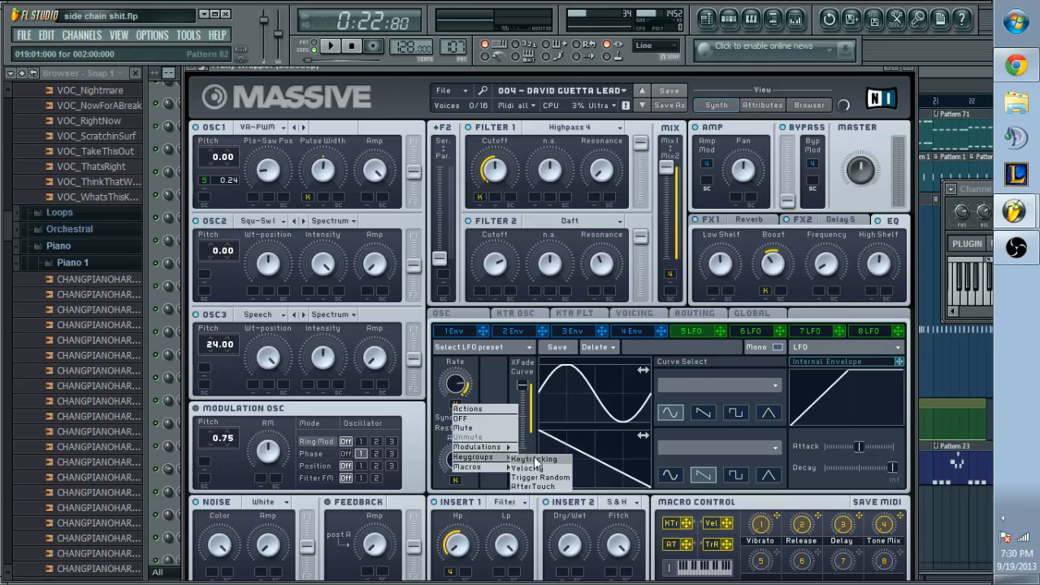
left_click(536, 460)
right_click(457, 479)
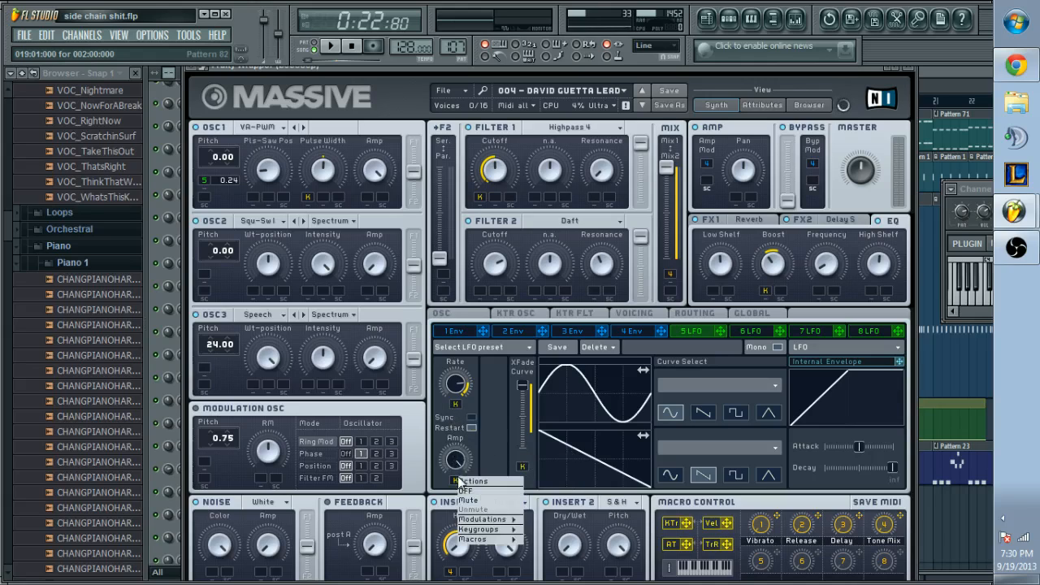
mouse_move(495, 528)
left_click(550, 531)
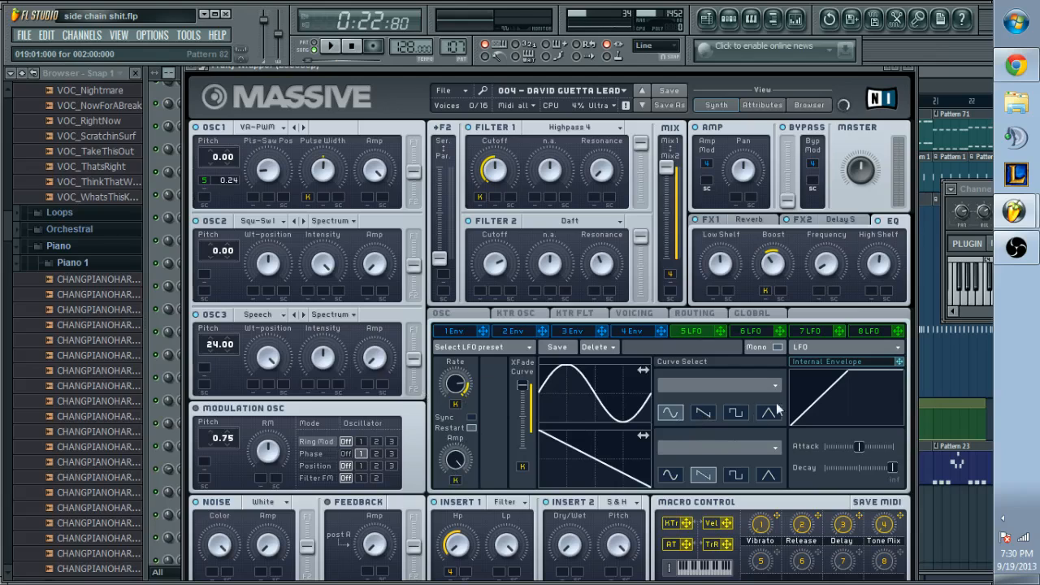
Step: Examine the curves and settings of LFOs 6, 7 and 8
left_click(758, 331)
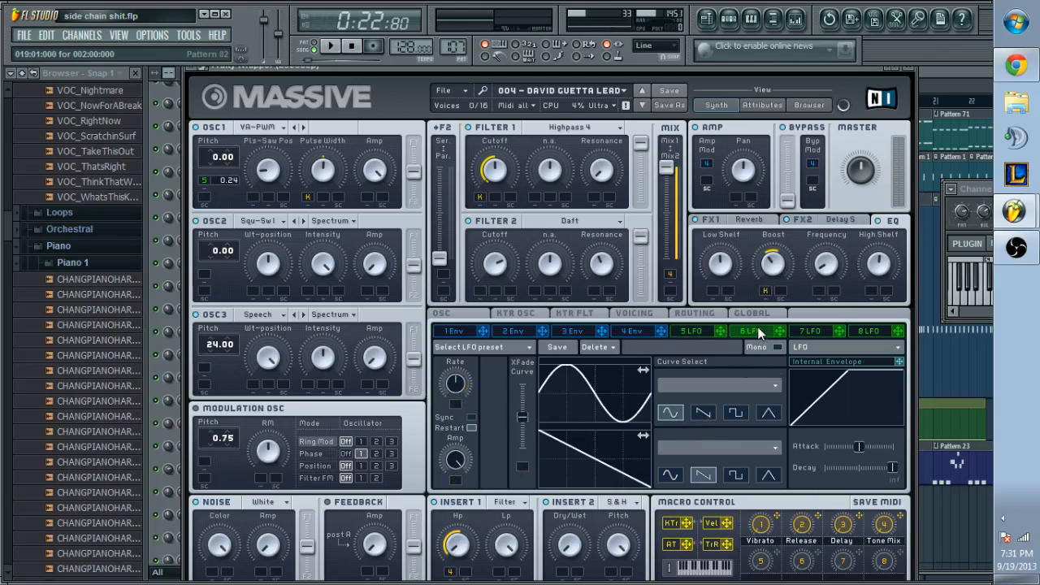
left_click(809, 329)
left_click(871, 332)
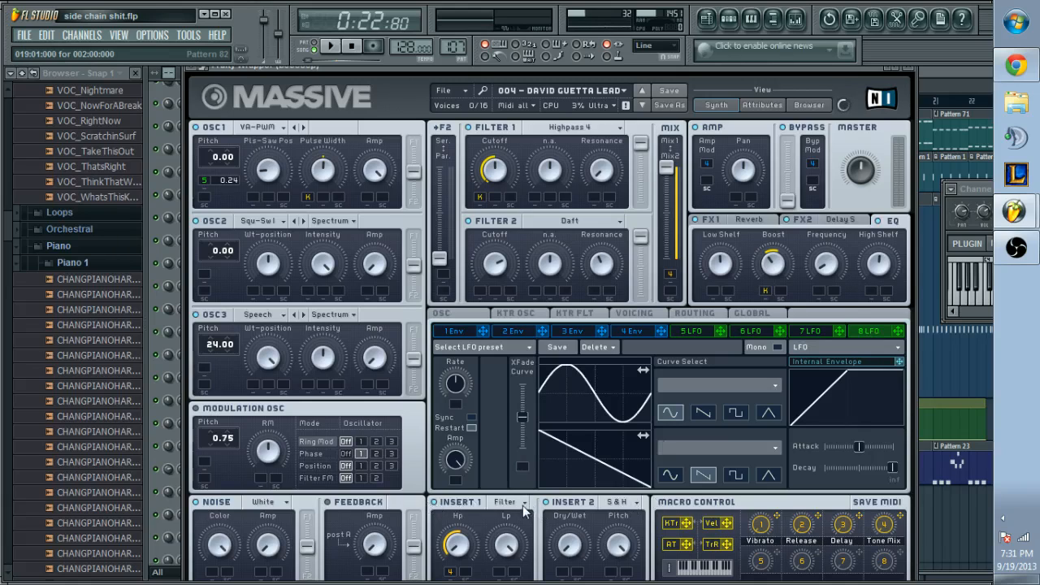
Step: Check the modulation options of Insert 1's Hp control and choose Sample & Hold as the Insert 2 effect
right_click(458, 567)
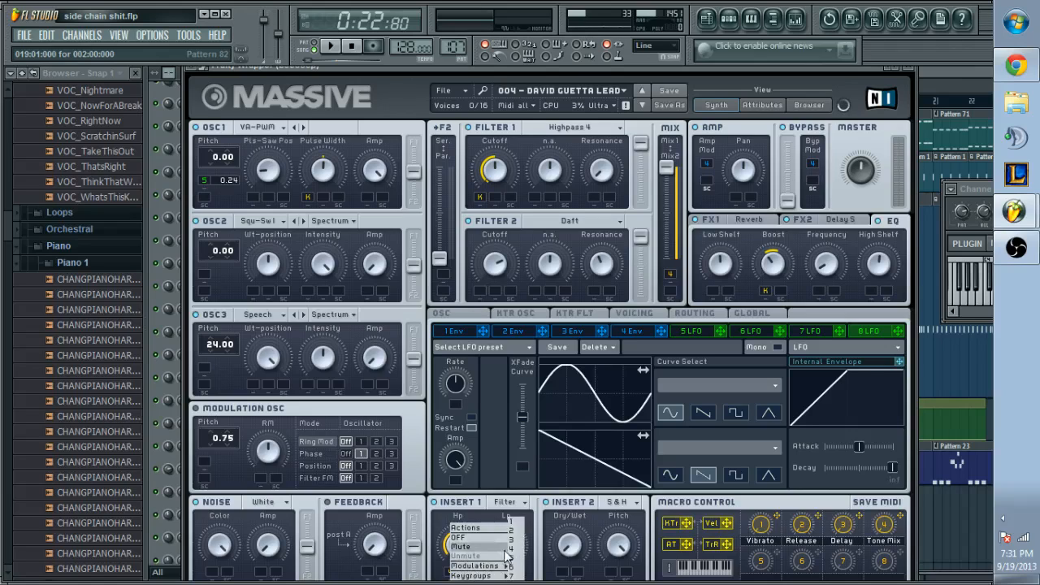
left_click(459, 537)
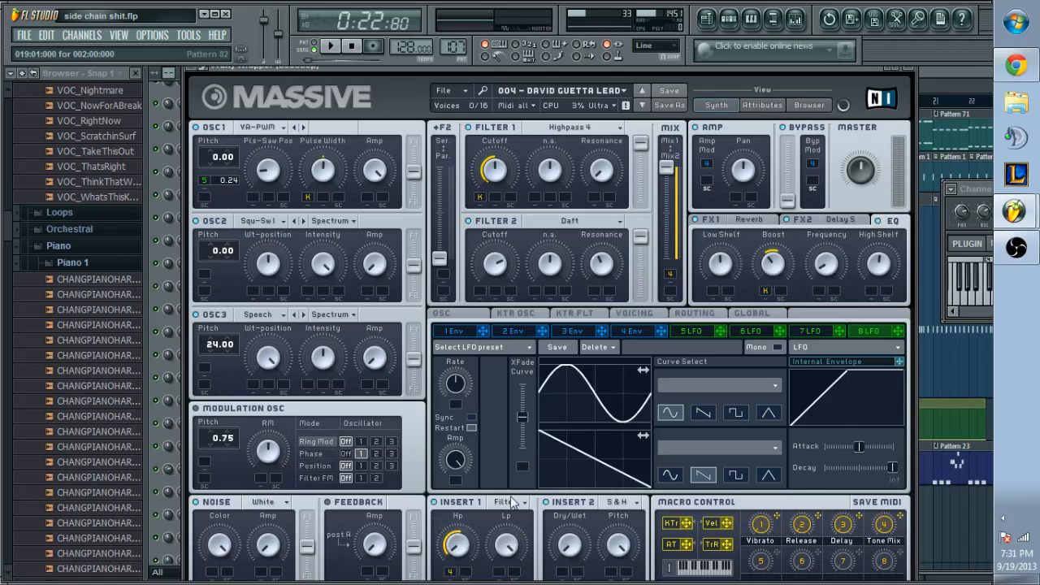
left_click(639, 507)
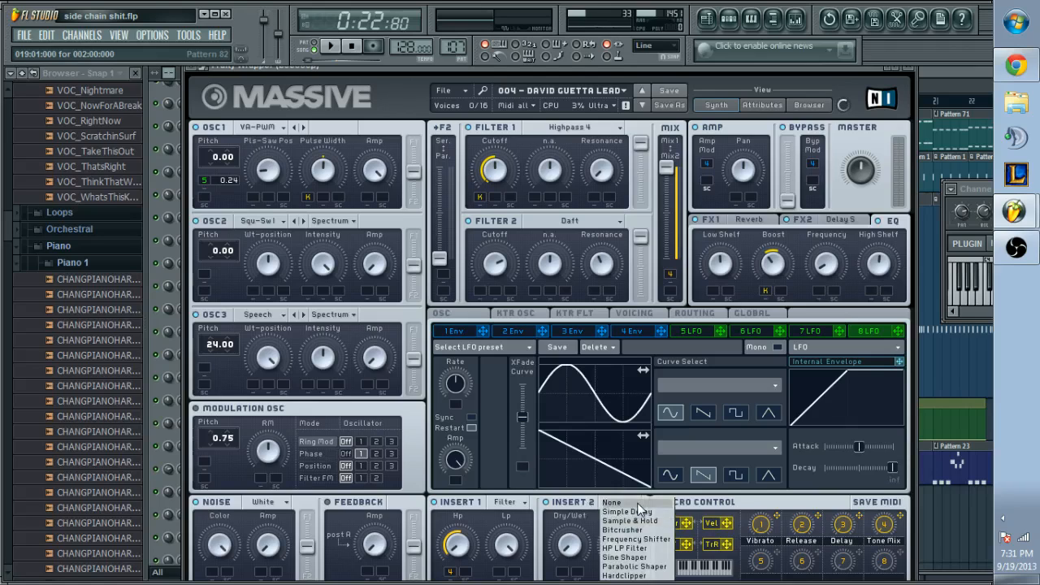
left_click(647, 527)
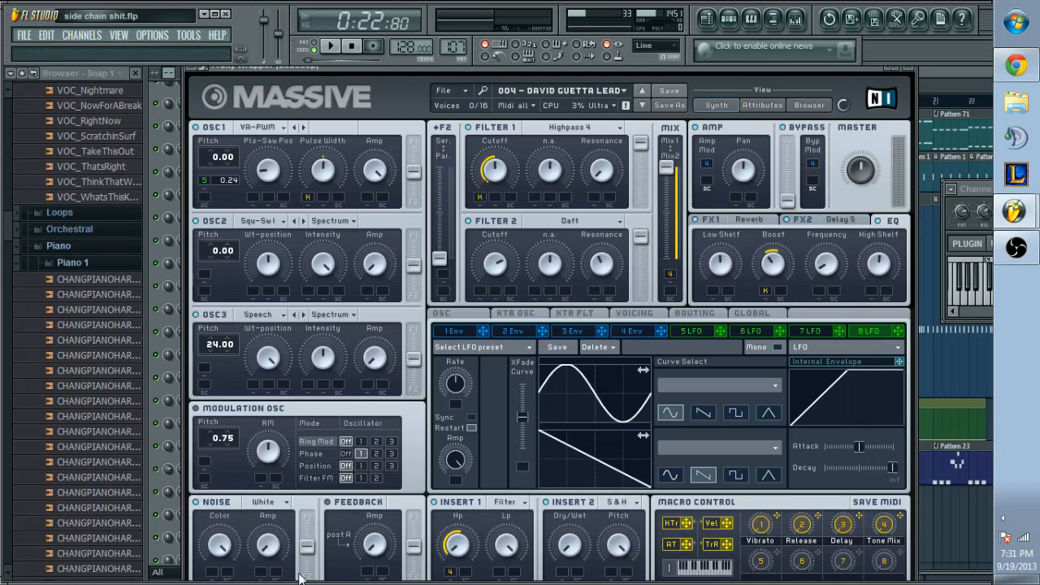
Step: Assign LFO 5 to the OSC1 pitch and set its modulation amount to 0.25
right_click(202, 180)
mouse_move(248, 226)
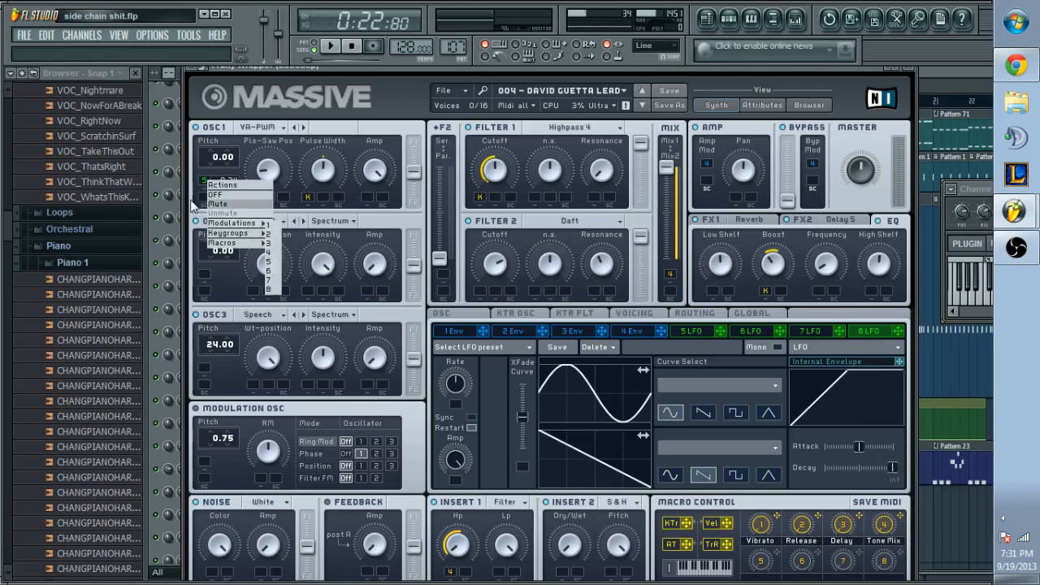
left_click(192, 201)
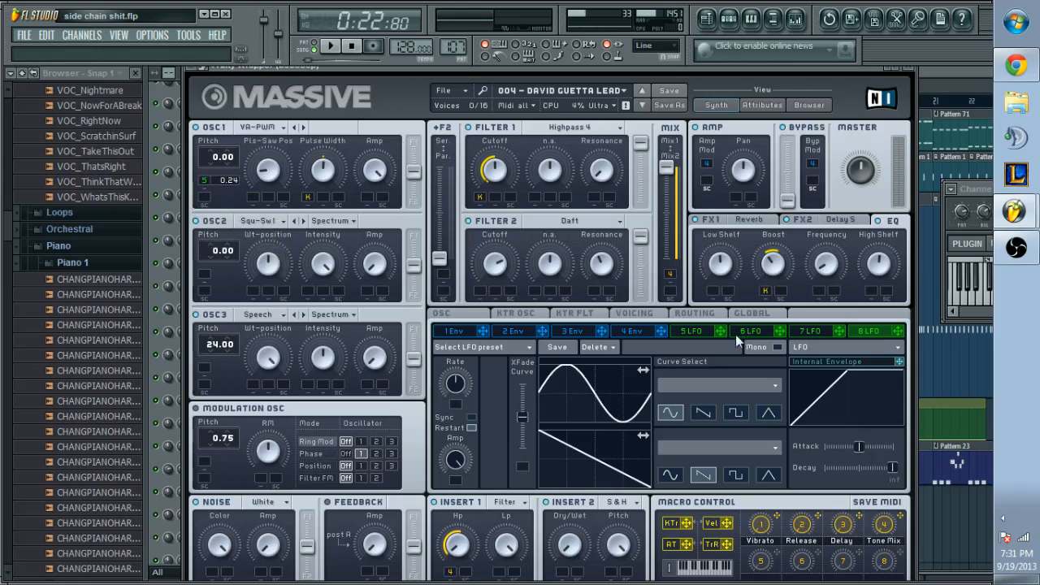
left_click_drag(719, 331, 205, 181)
left_click_drag(229, 183, 233, 180)
Step: Examine the modulation source options for the OSC1 Pulse Width and the Filter 1 Cutoff
right_click(308, 199)
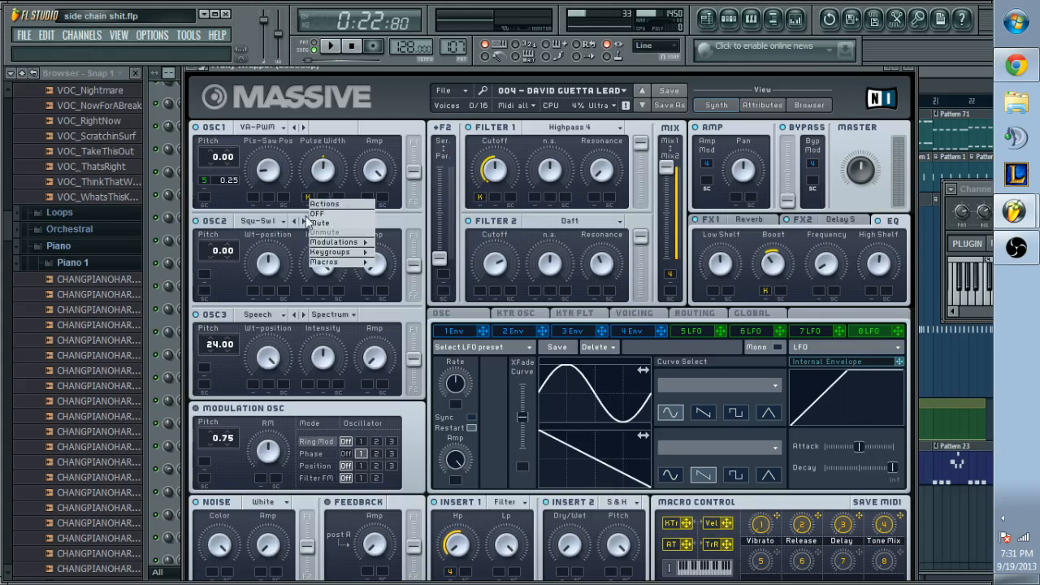
mouse_move(348, 243)
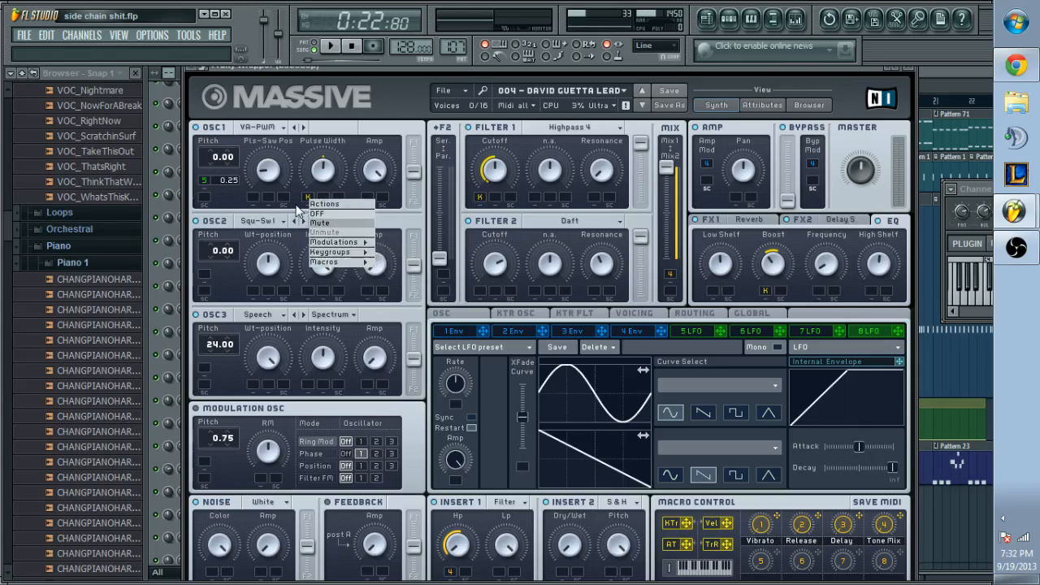
left_click(300, 212)
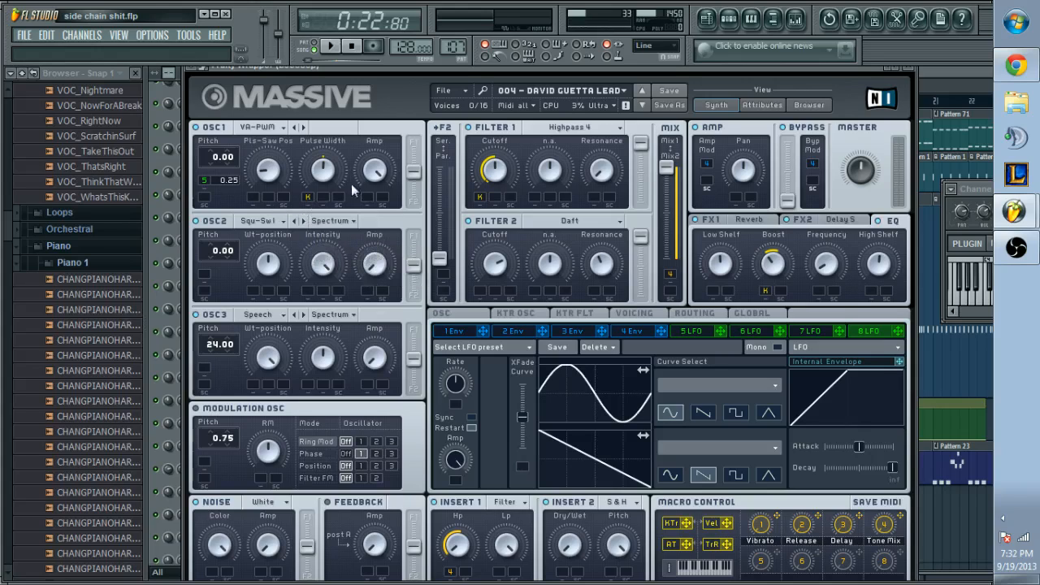
right_click(483, 198)
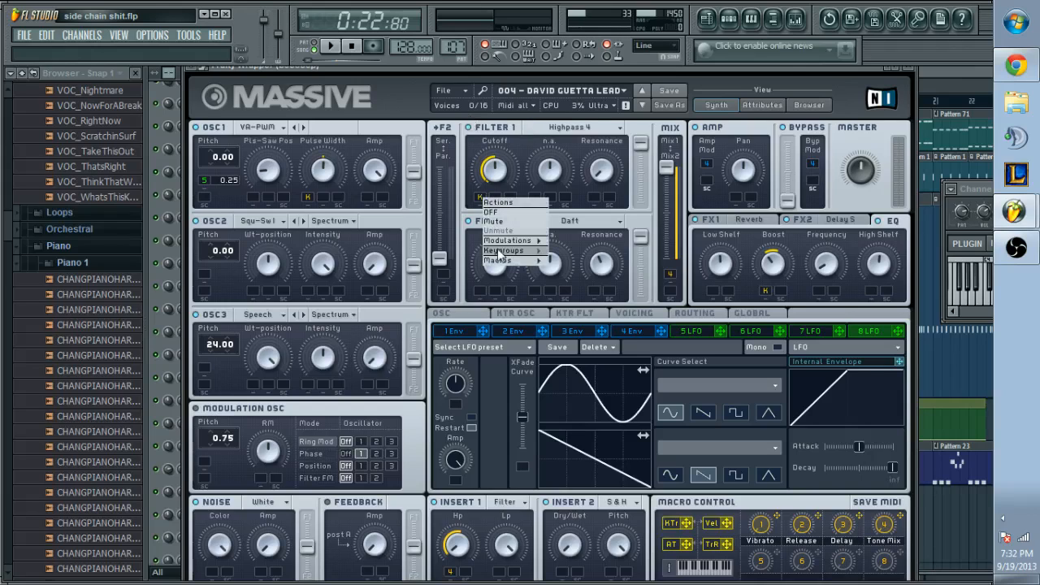
mouse_move(509, 257)
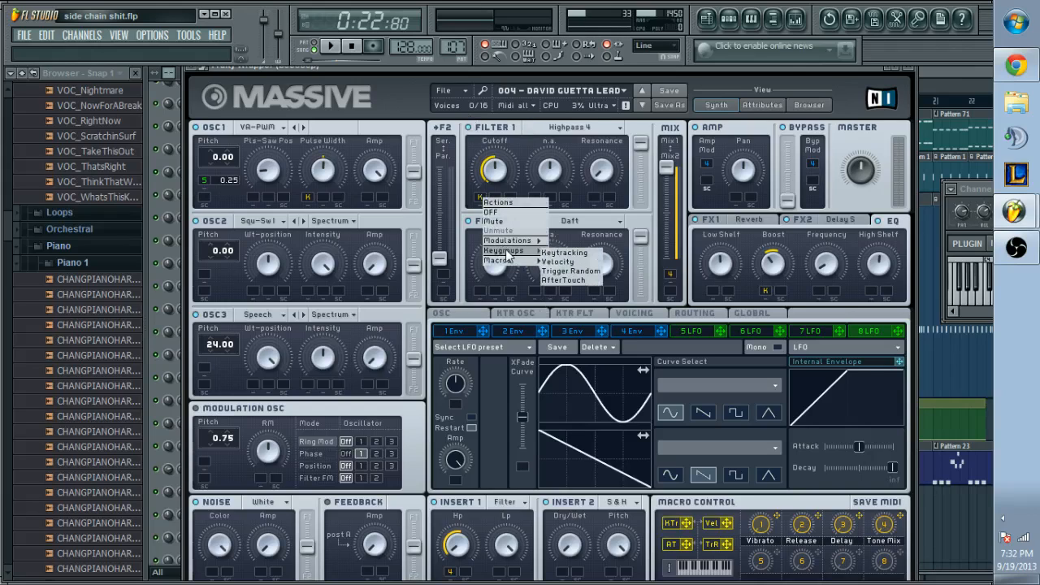
left_click(469, 200)
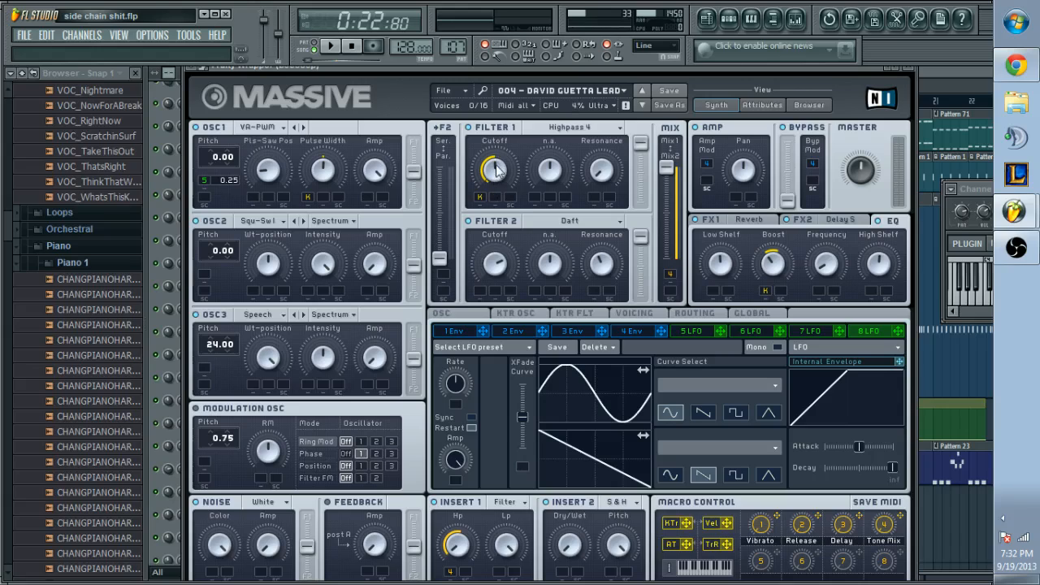
Step: Try envelope 4 as the modulation source of the Mix1/Mix2 fader
right_click(672, 274)
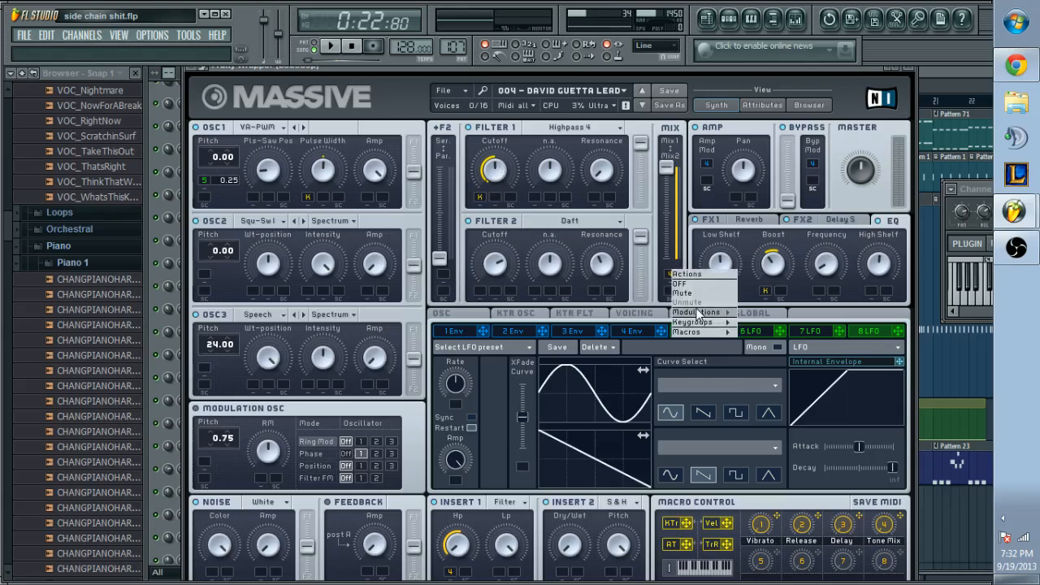
mouse_move(729, 322)
left_click(737, 341)
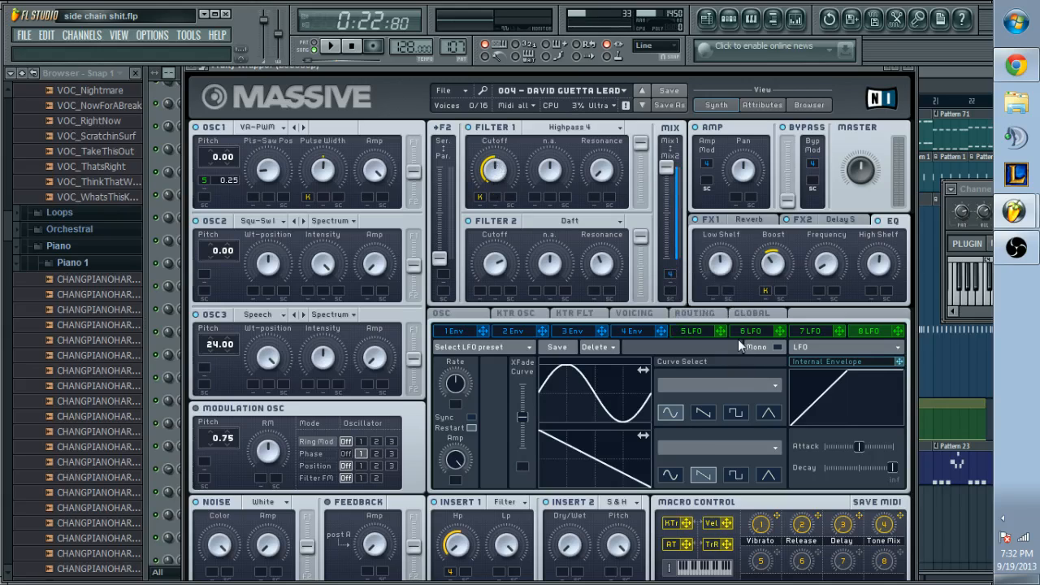
Step: Assign Macro Control 4, Tone Mix, as the modulation source of the Mix1/Mix2 fader
right_click(672, 274)
mouse_move(697, 316)
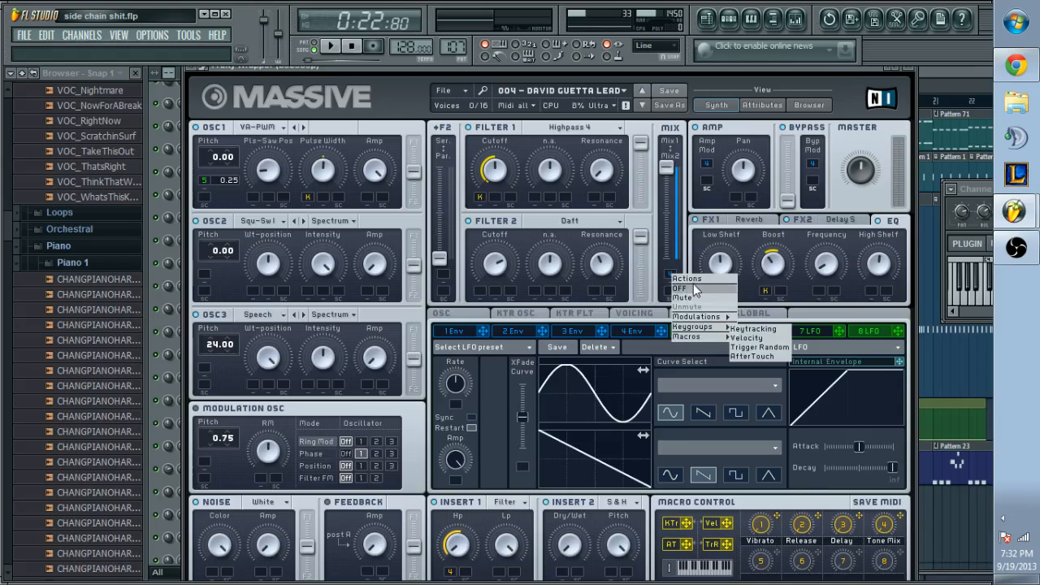
left_click(902, 522)
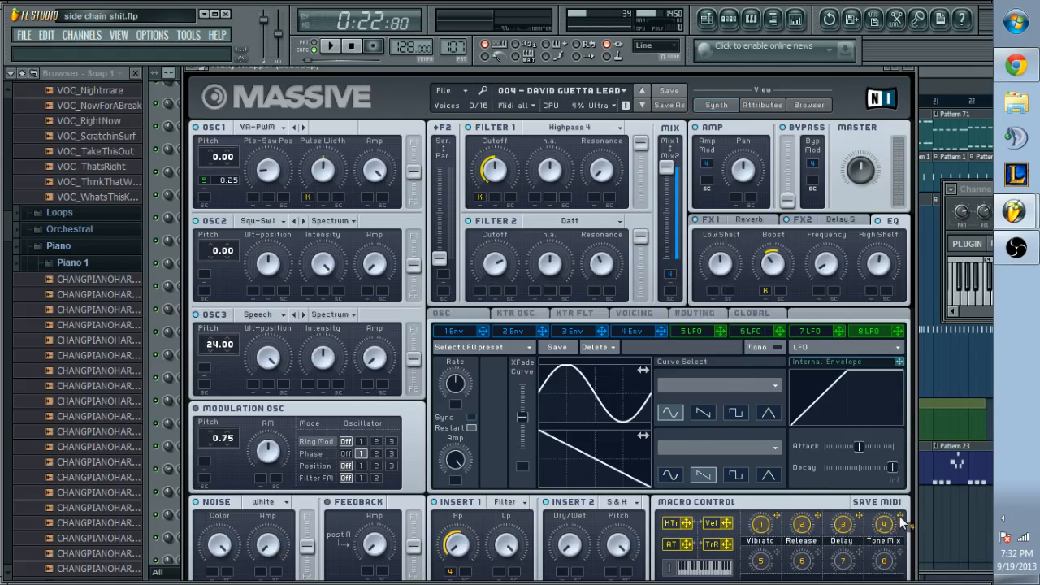
left_click_drag(899, 515, 674, 271)
Step: Examine the FX2 delay and FX1 reverb settings, and the oscillator vibrato with its Macro 1 control
left_click(832, 227)
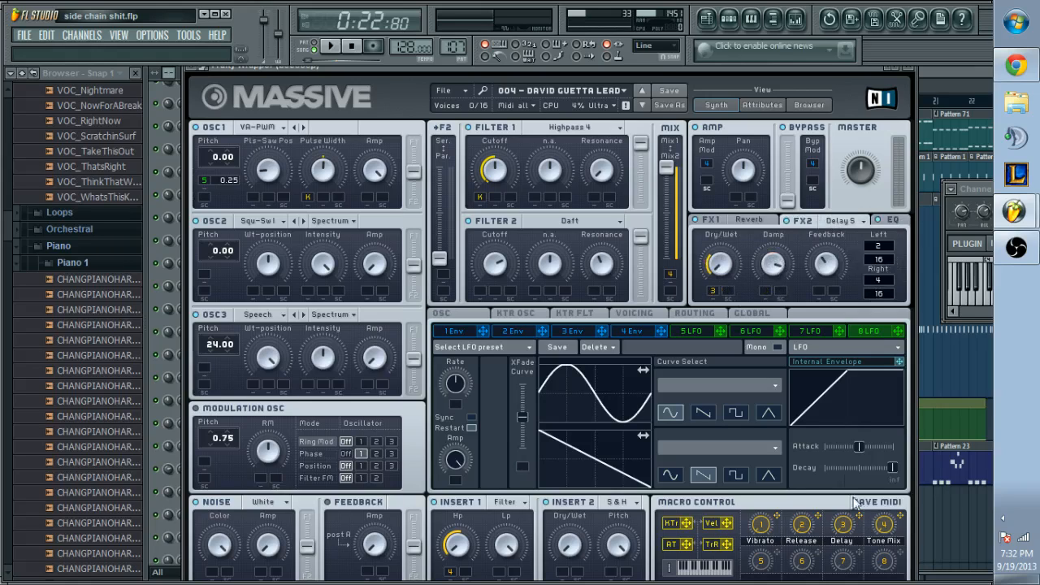
left_click(738, 220)
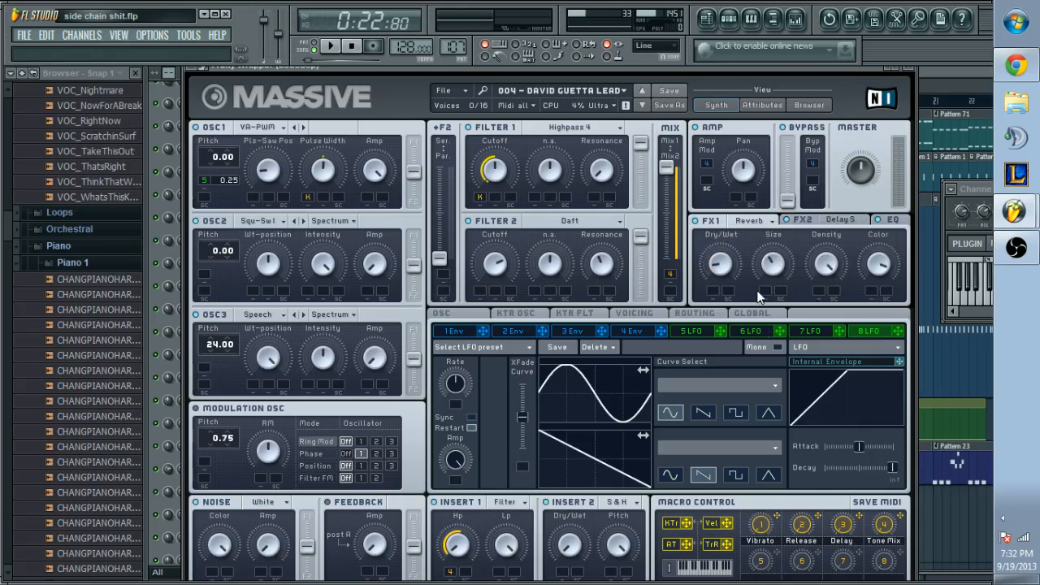
left_click(467, 316)
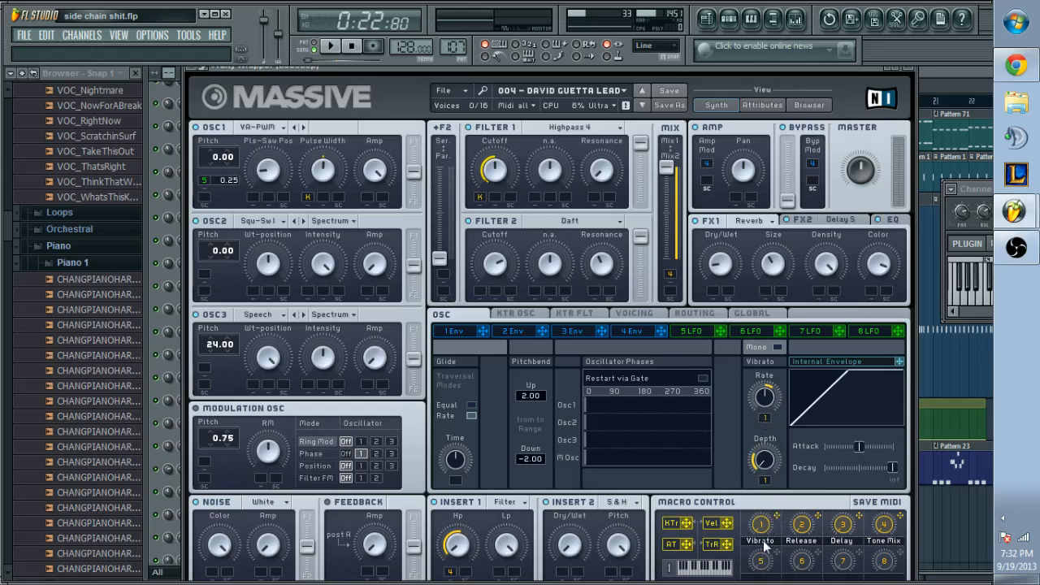
mouse_move(762, 522)
left_mouse_down()
mouse_move(767, 472)
mouse_move(768, 511)
left_mouse_up()
left_click(943, 72)
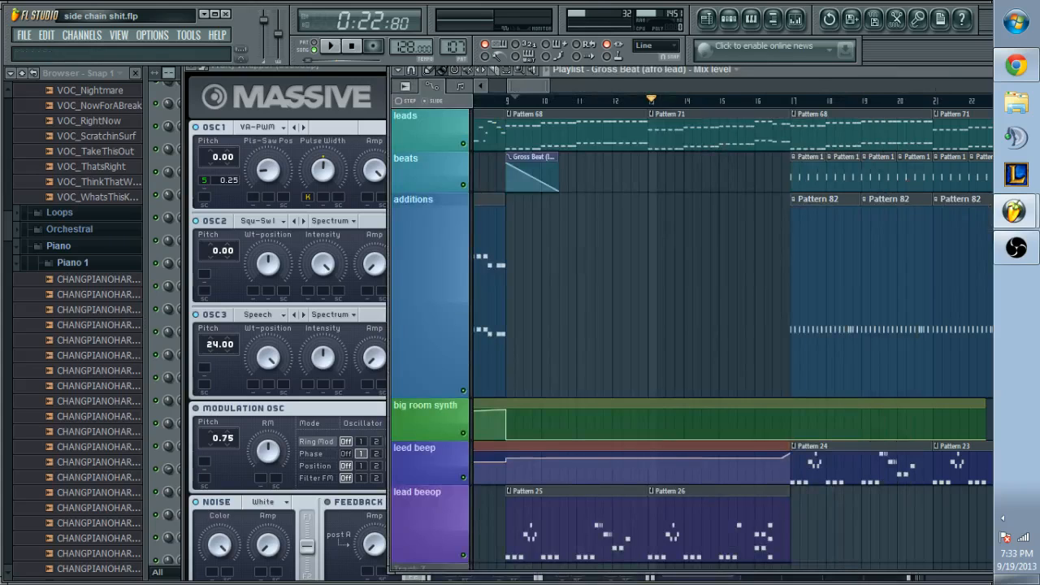
key("alt+Tab")
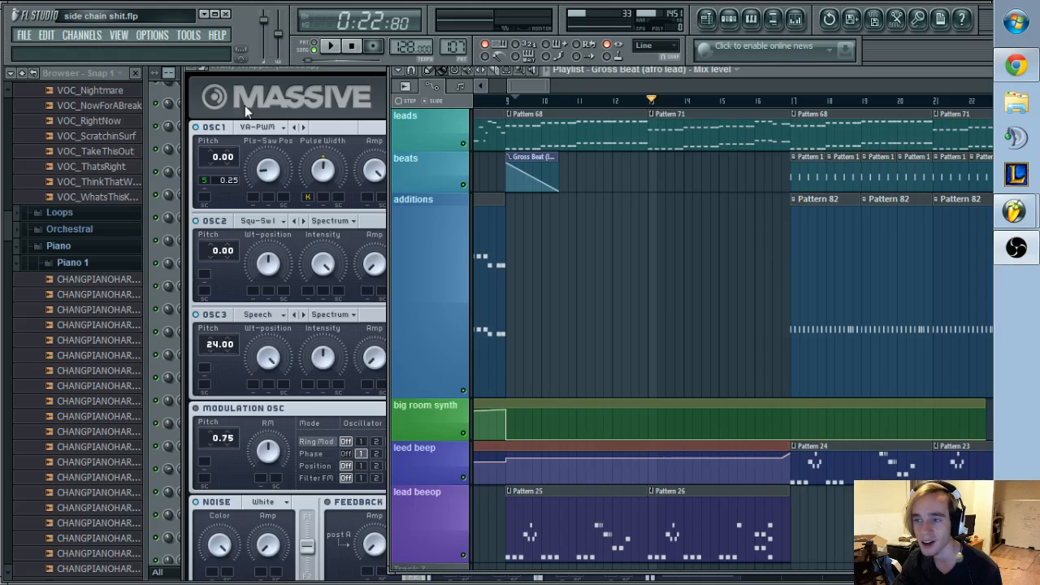
left_click(319, 76)
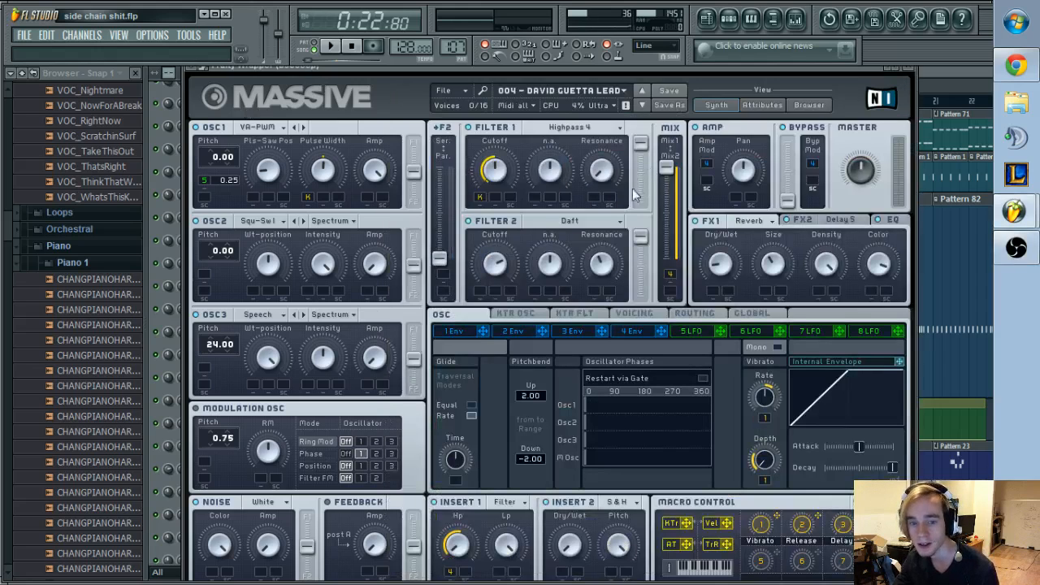
Step: Play the song from around bar 9 and from around bar 33, and return to the Massive window
left_click(976, 70)
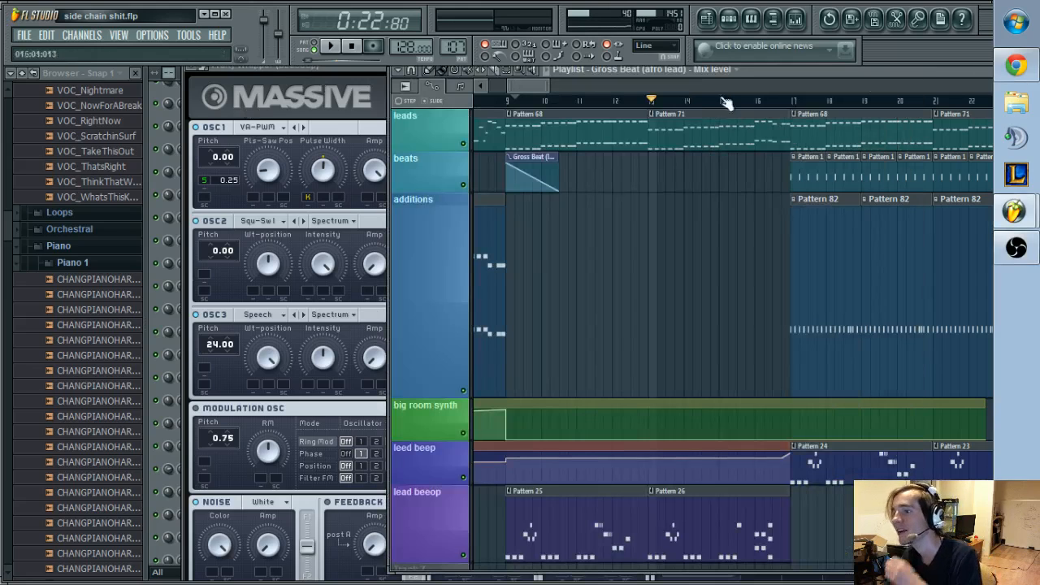
left_click(515, 104)
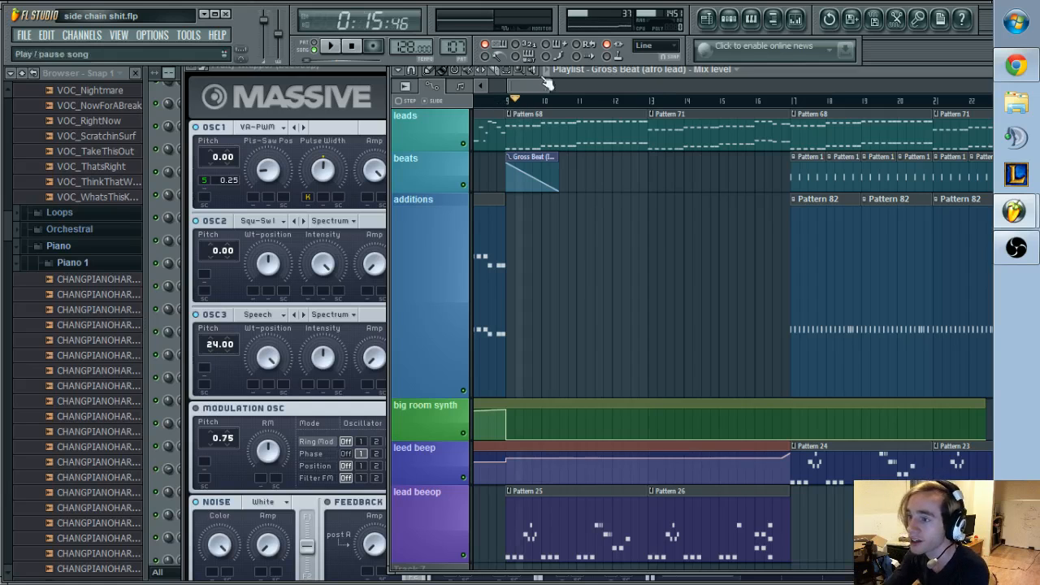
key("space")
left_click_drag(529, 82, 587, 80)
left_click(609, 102)
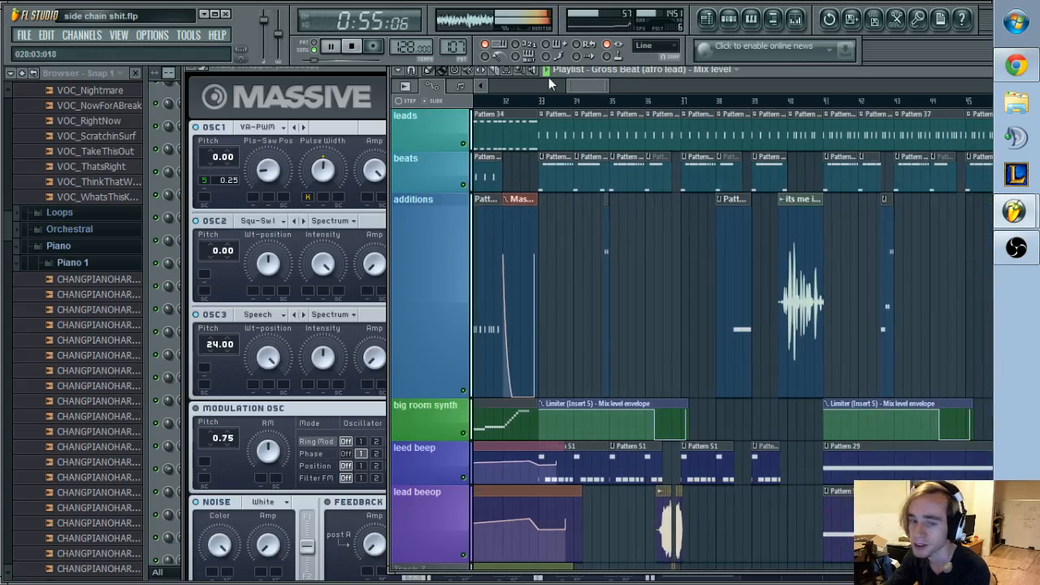
left_click(543, 100)
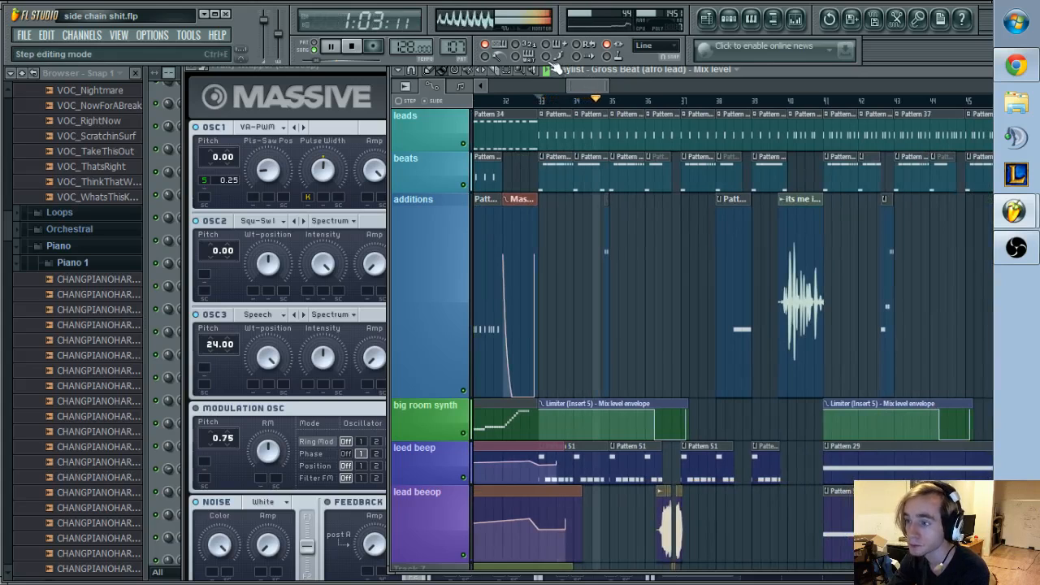
key("space")
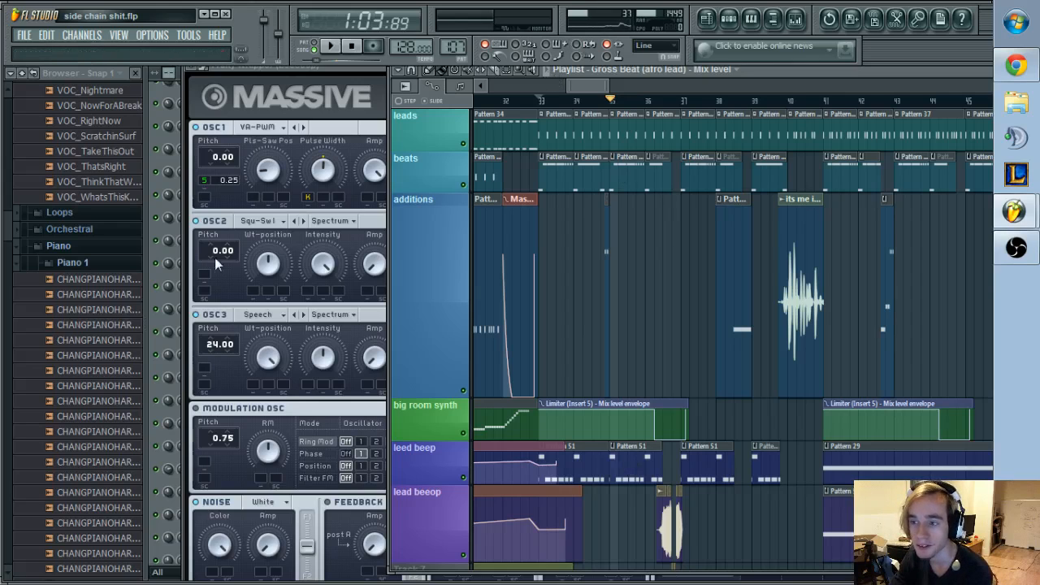
left_click(374, 84)
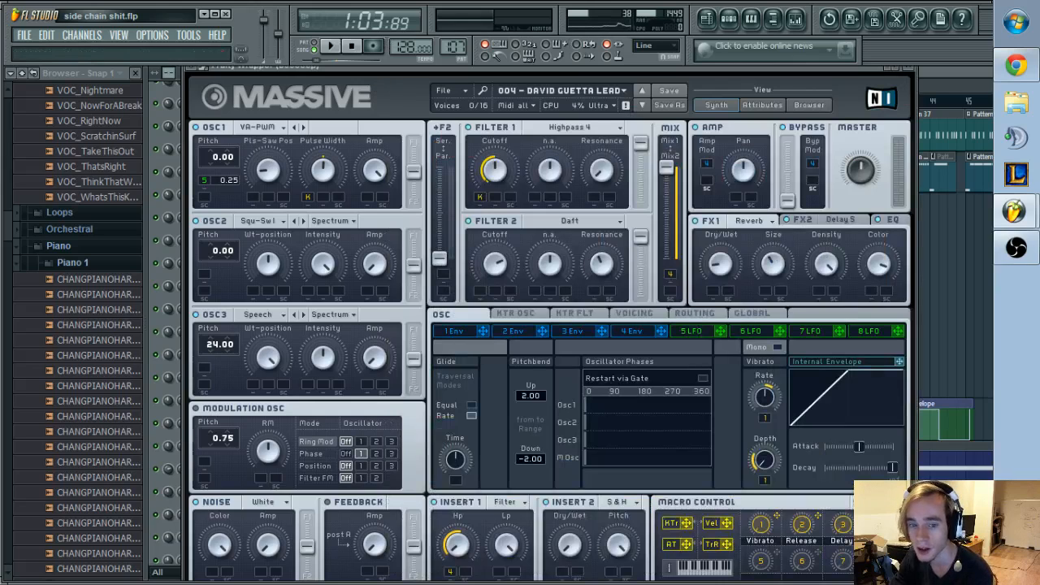